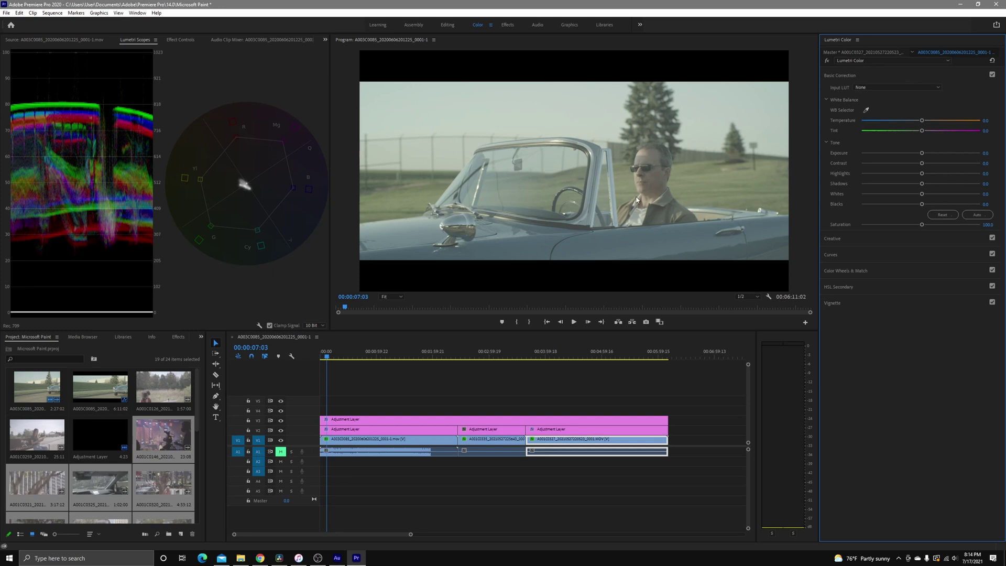
pyautogui.click(865, 241)
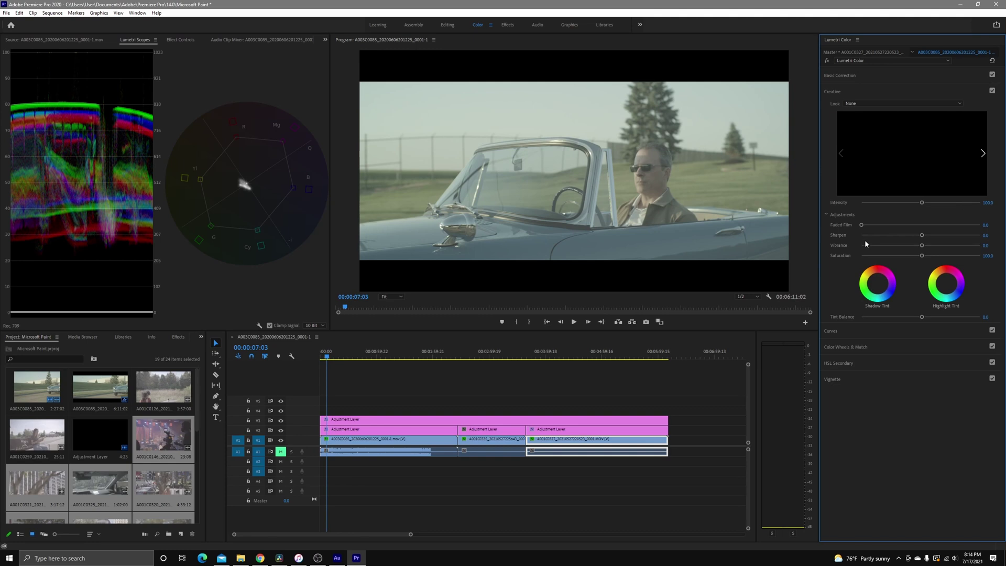
pyautogui.click(870, 328)
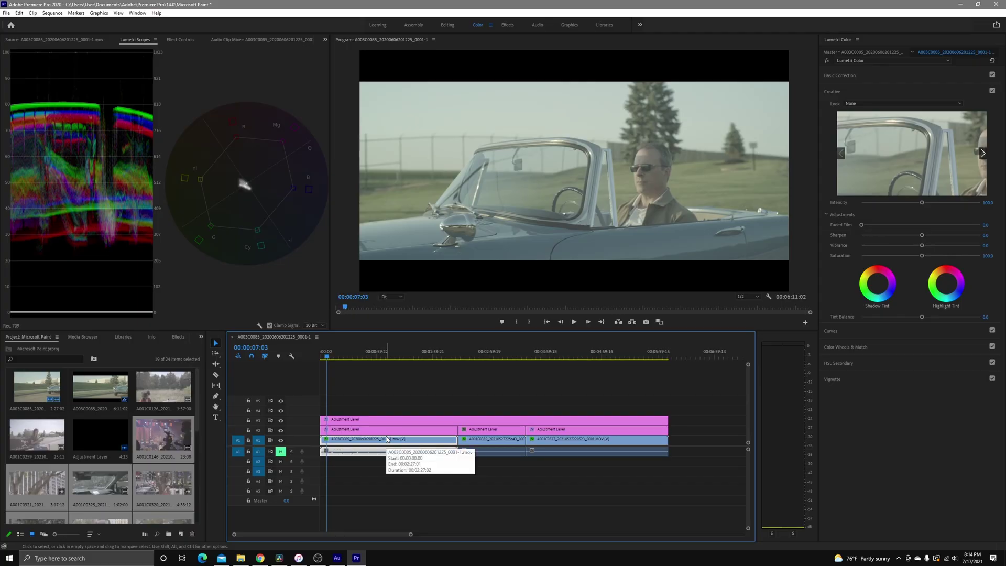
pyautogui.click(870, 76)
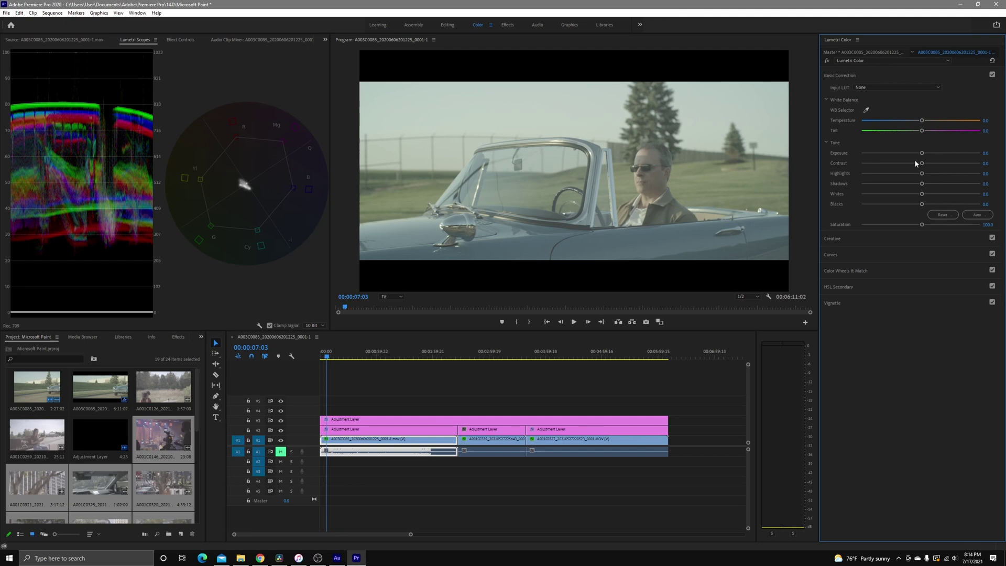
pyautogui.click(870, 87)
pyautogui.click(873, 123)
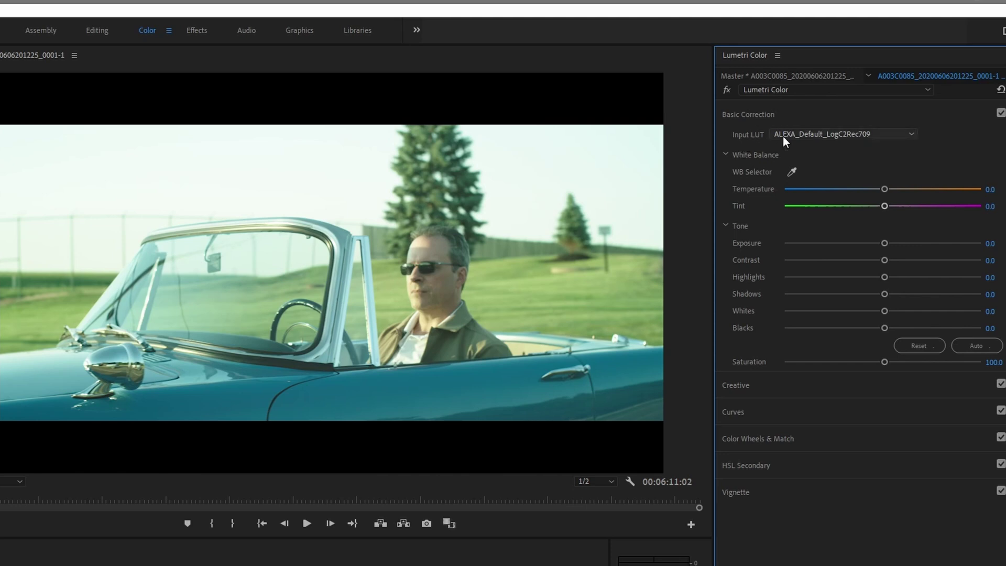
pyautogui.moveTo(885, 243); pyautogui.dragTo(829, 260)
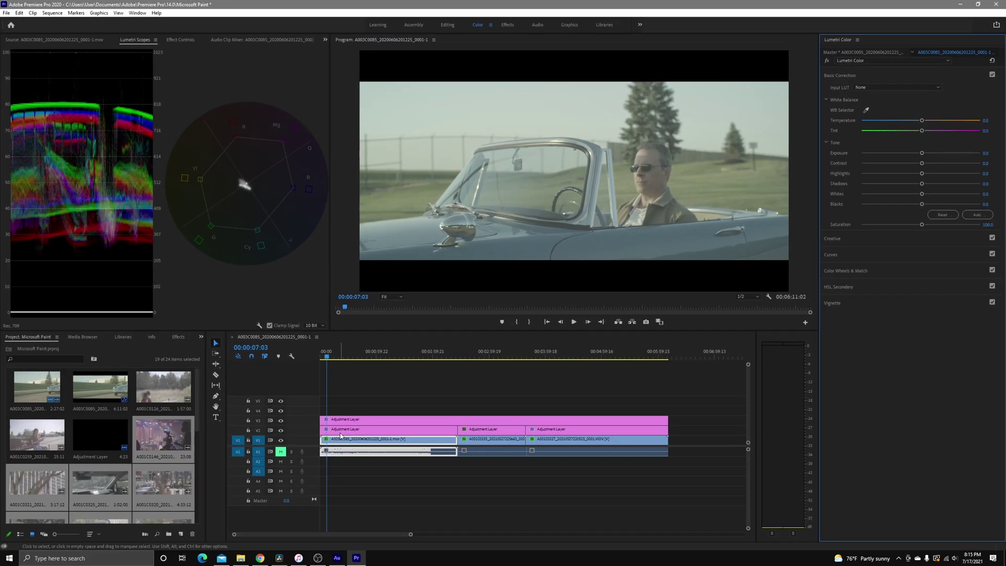
# Step: Load the ALEXA_Default_LogC2Rec709.cube LUT from the desktop as the convertible clip's Creative look
pyautogui.click(341, 434)
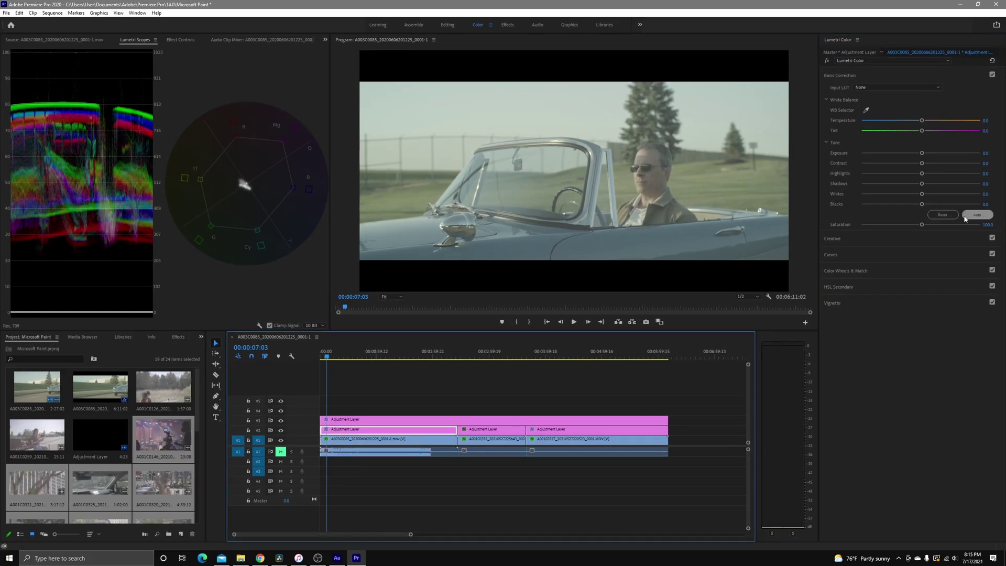
pyautogui.click(390, 442)
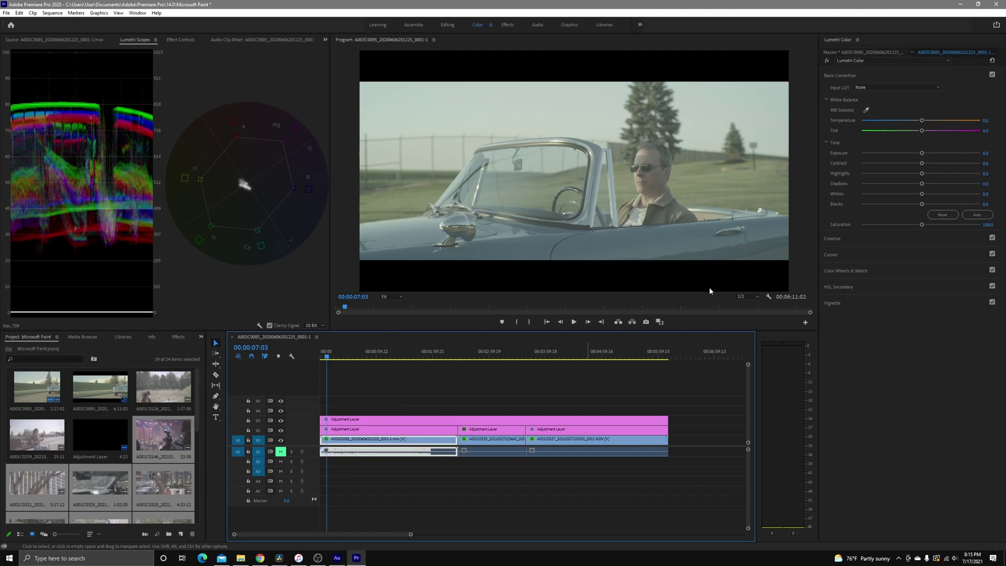
pyautogui.click(844, 240)
pyautogui.click(860, 105)
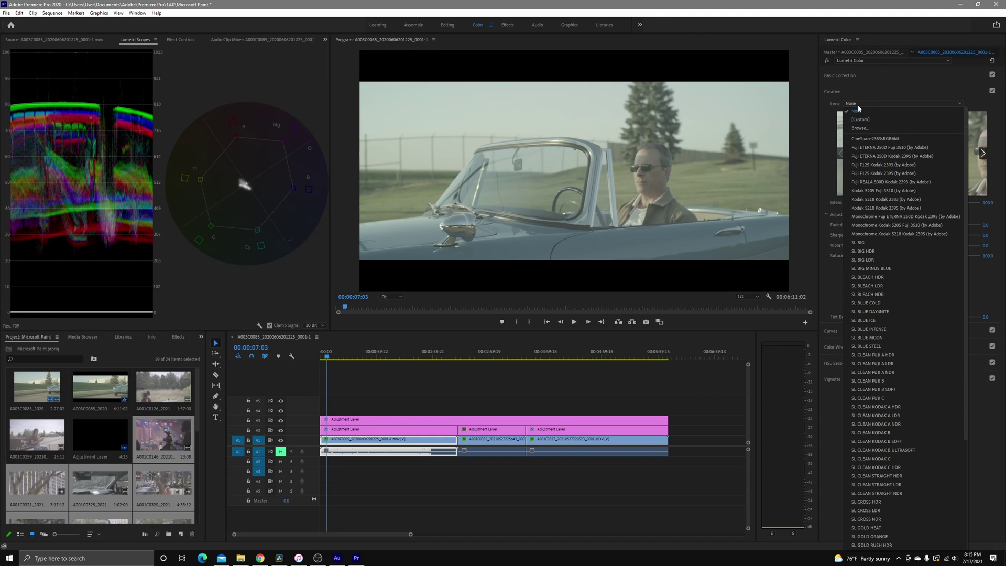
pyautogui.click(855, 128)
pyautogui.click(268, 147)
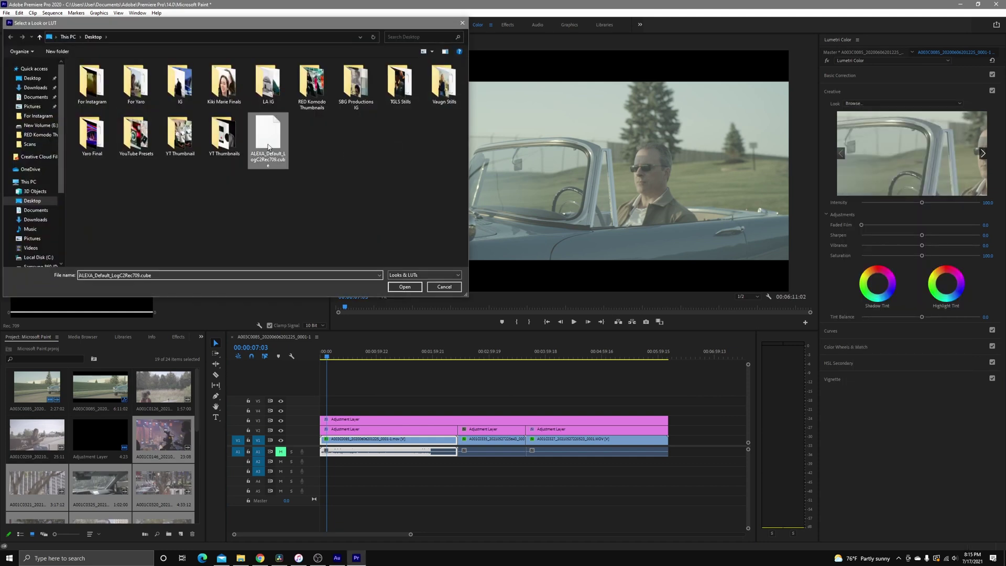
pyautogui.doubleClick(268, 145)
# Step: Try the Fuji ETERNA 250D Fuji 3510 look, then revert to ALEXA_Default_LogC2Rec709
pyautogui.click(896, 103)
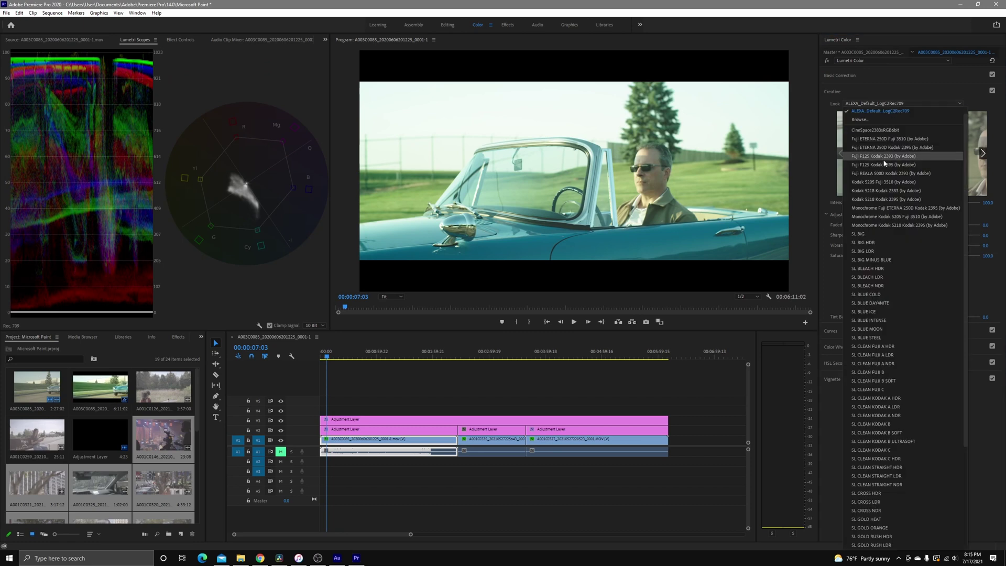
pyautogui.click(886, 139)
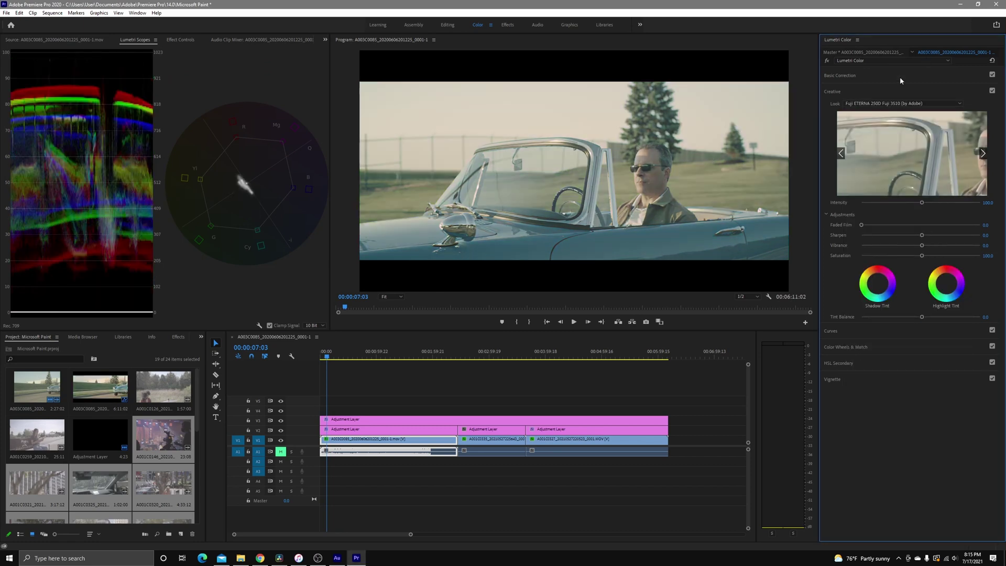
pyautogui.click(876, 104)
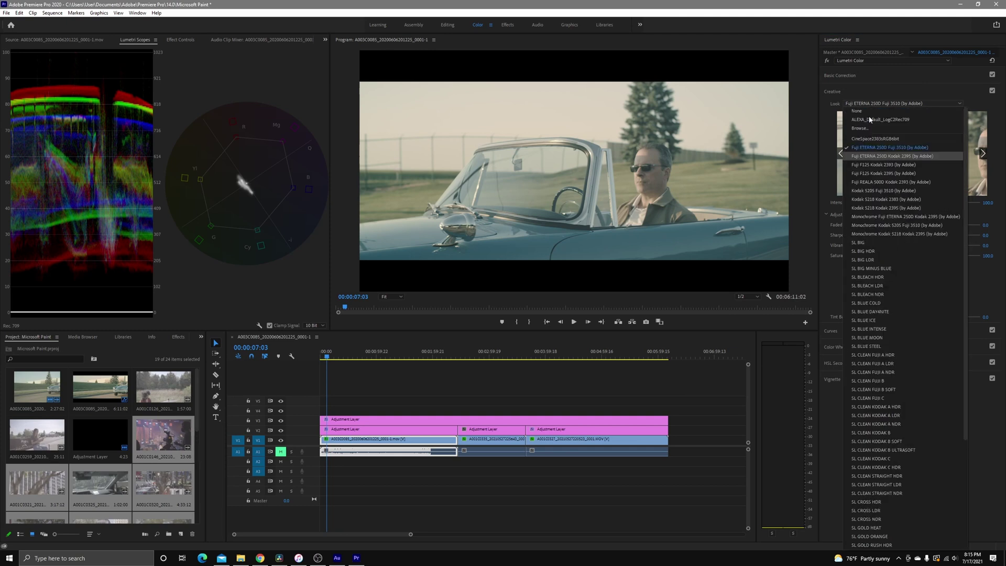
pyautogui.click(870, 120)
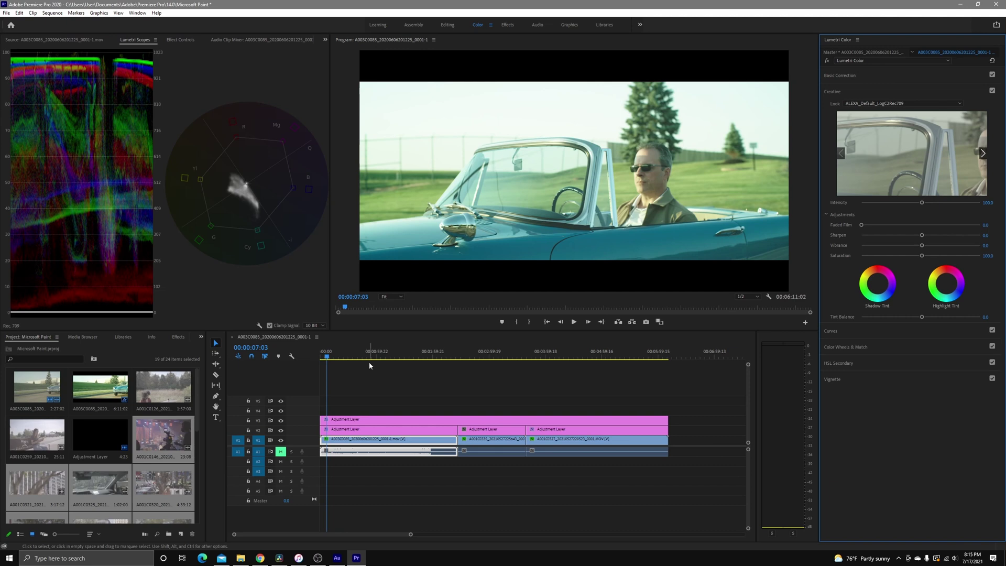
pyautogui.click(388, 429)
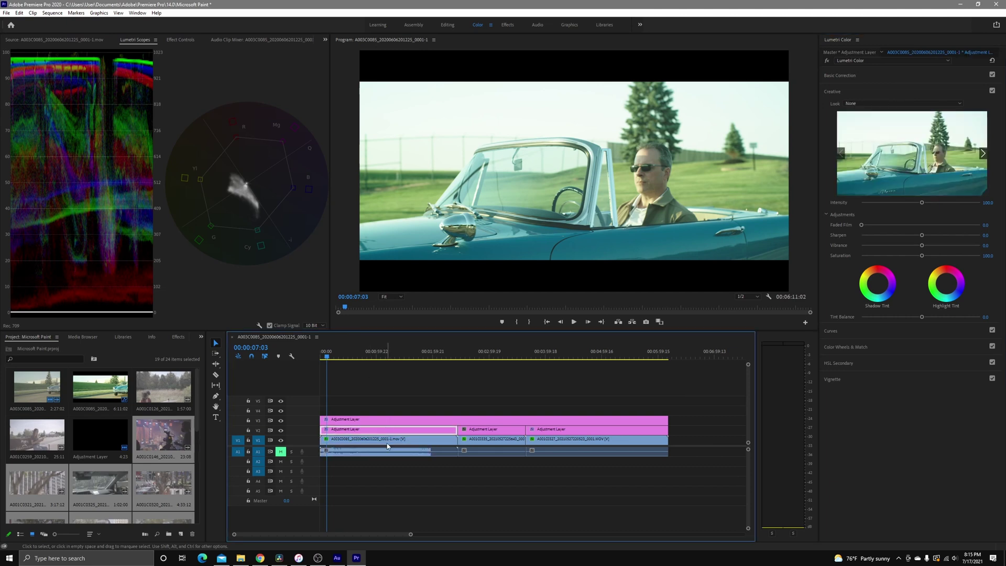
pyautogui.click(404, 442)
pyautogui.click(868, 84)
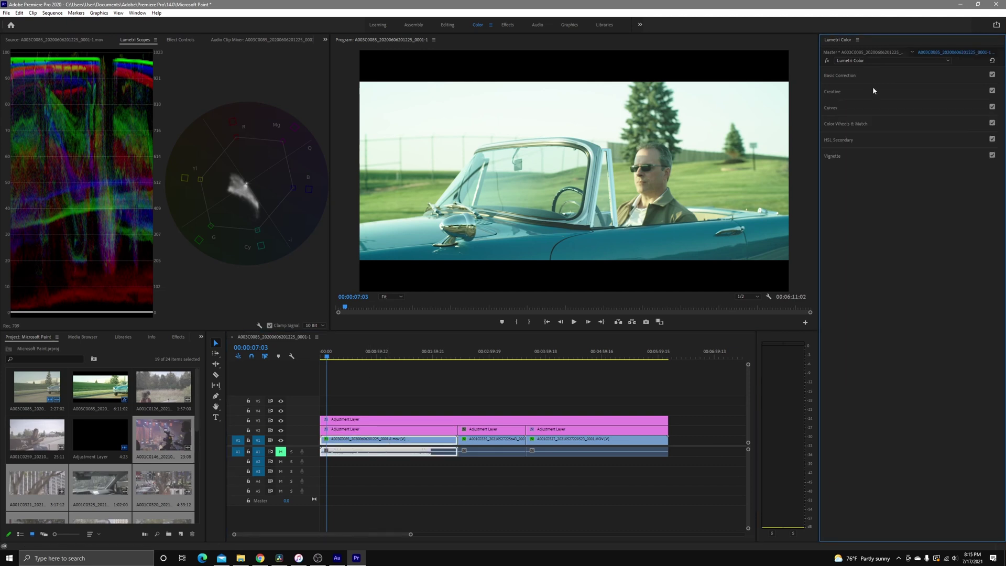
# Step: Set exposure to about -0.9, tint to 6.3, and lift shadows to about 50
pyautogui.moveTo(924, 158); pyautogui.dragTo(906, 167)
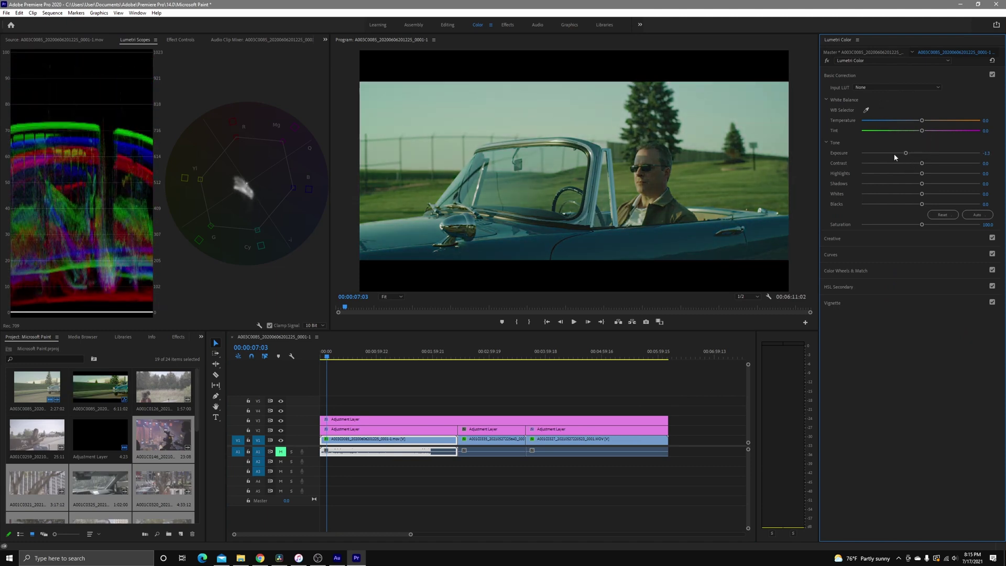
pyautogui.moveTo(905, 153); pyautogui.dragTo(909, 154)
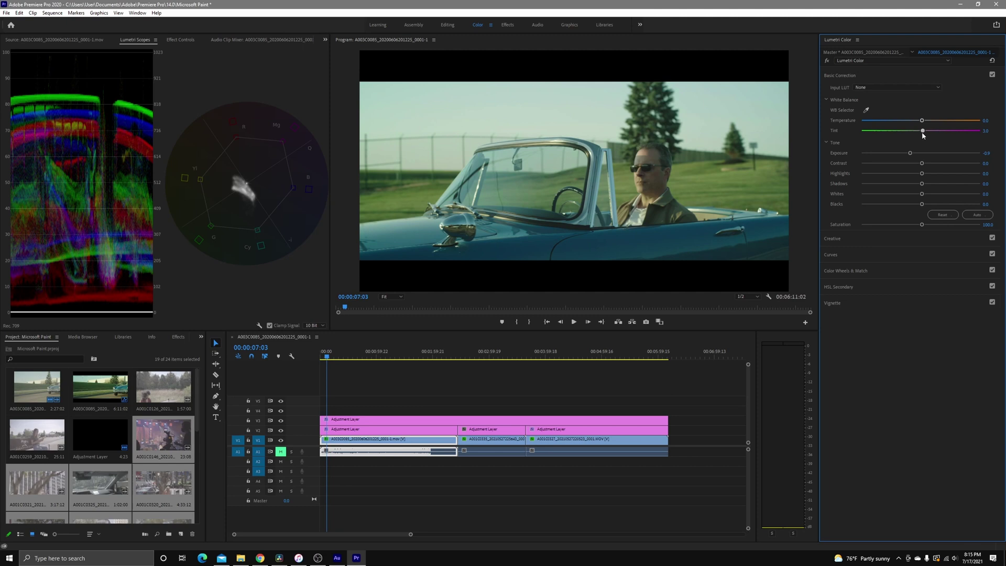
pyautogui.moveTo(922, 131); pyautogui.dragTo(926, 123)
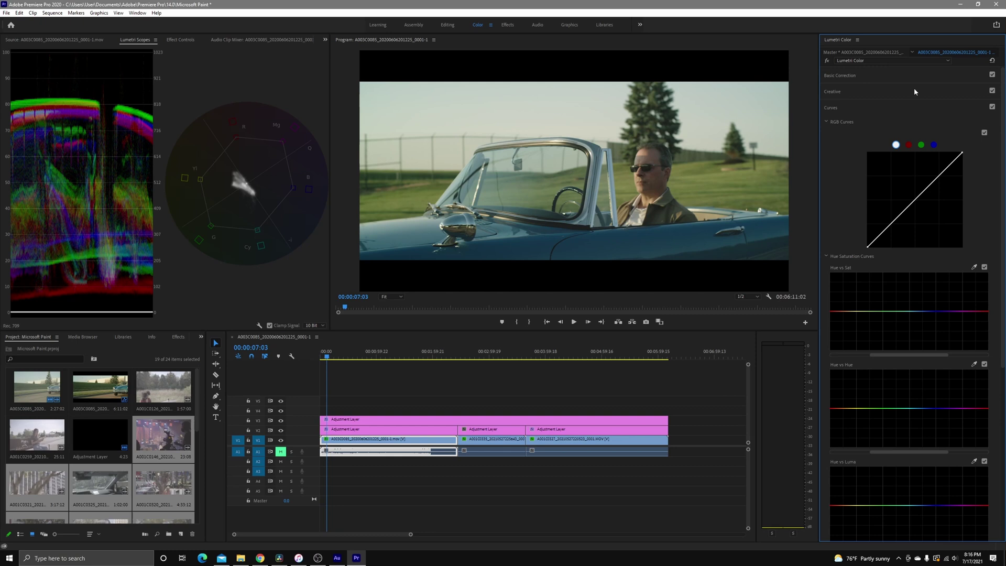
pyautogui.click(871, 75)
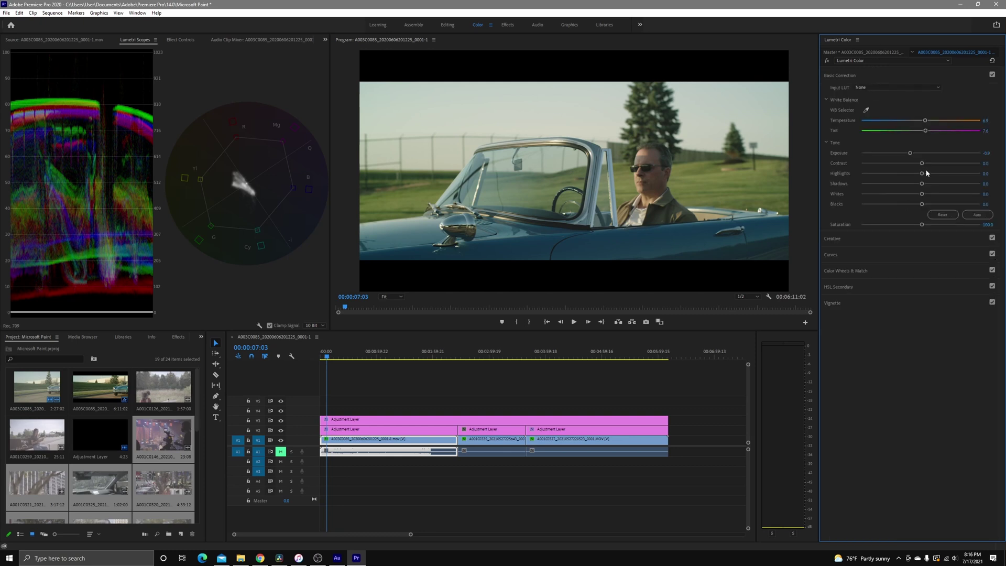
pyautogui.moveTo(923, 184); pyautogui.dragTo(904, 155)
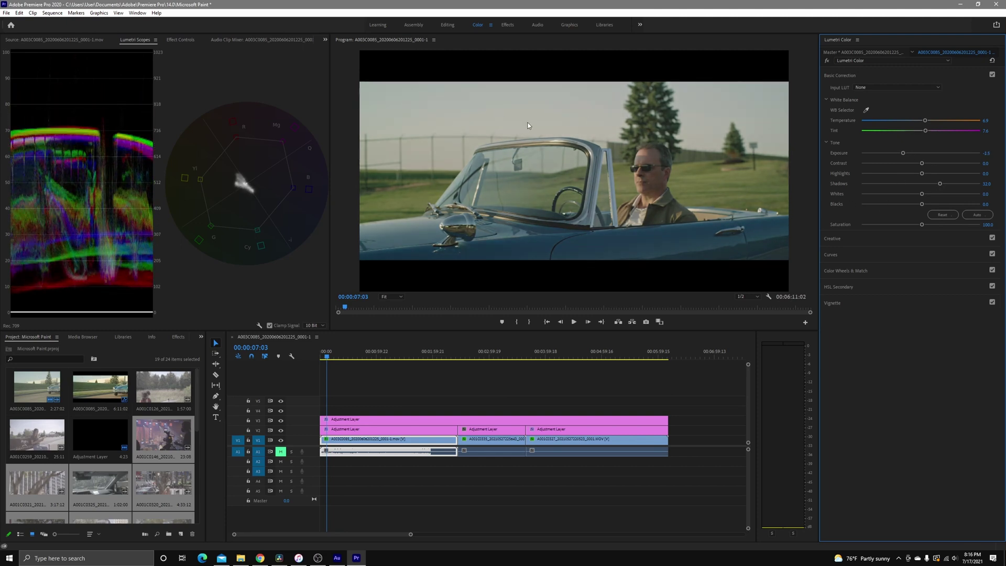
pyautogui.moveTo(942, 183); pyautogui.dragTo(953, 184)
# Step: Drag the RGB curve's black point right to crush shadows, then check a later frame
pyautogui.click(858, 239)
pyautogui.click(870, 333)
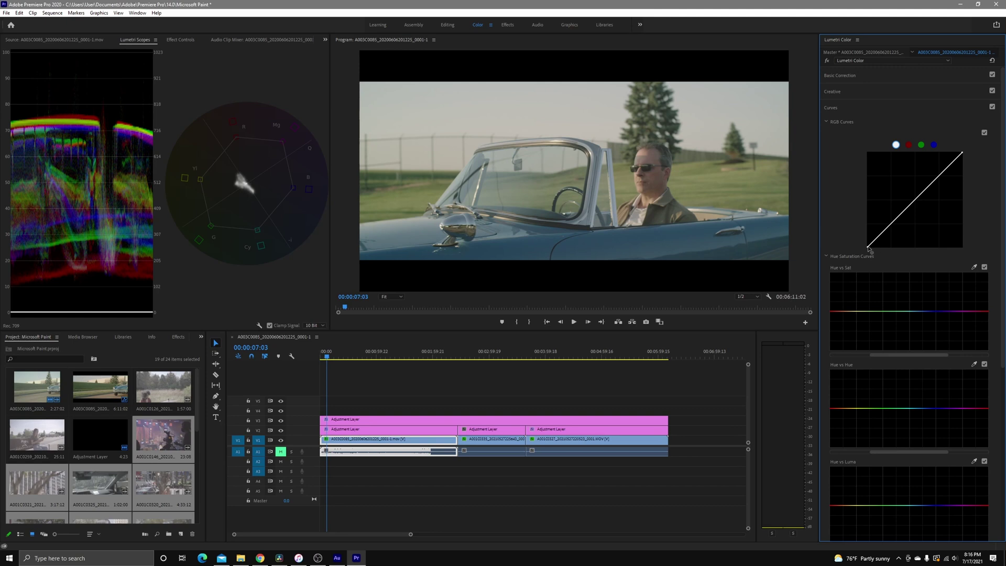
pyautogui.moveTo(868, 246); pyautogui.dragTo(893, 229)
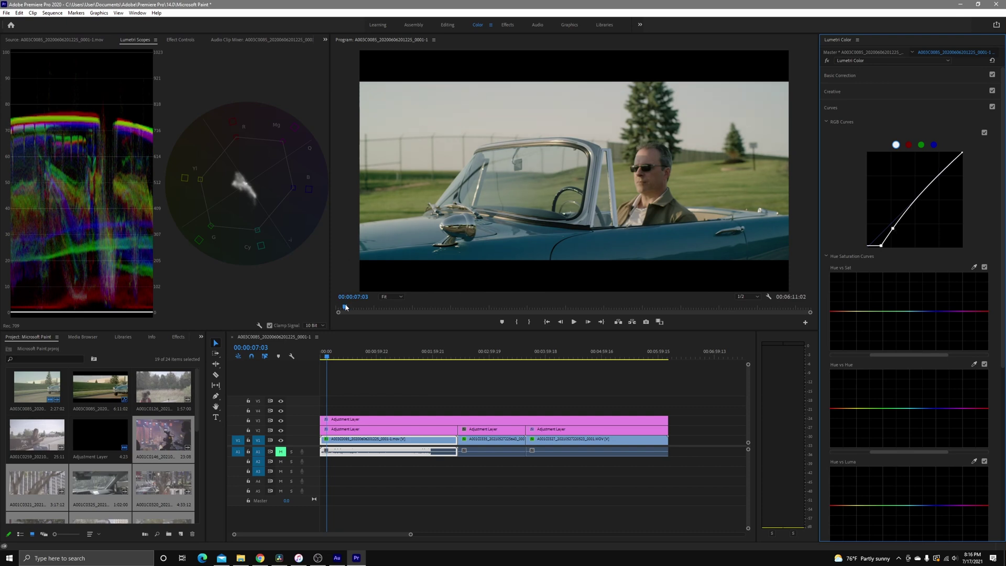
pyautogui.moveTo(345, 307); pyautogui.dragTo(347, 307)
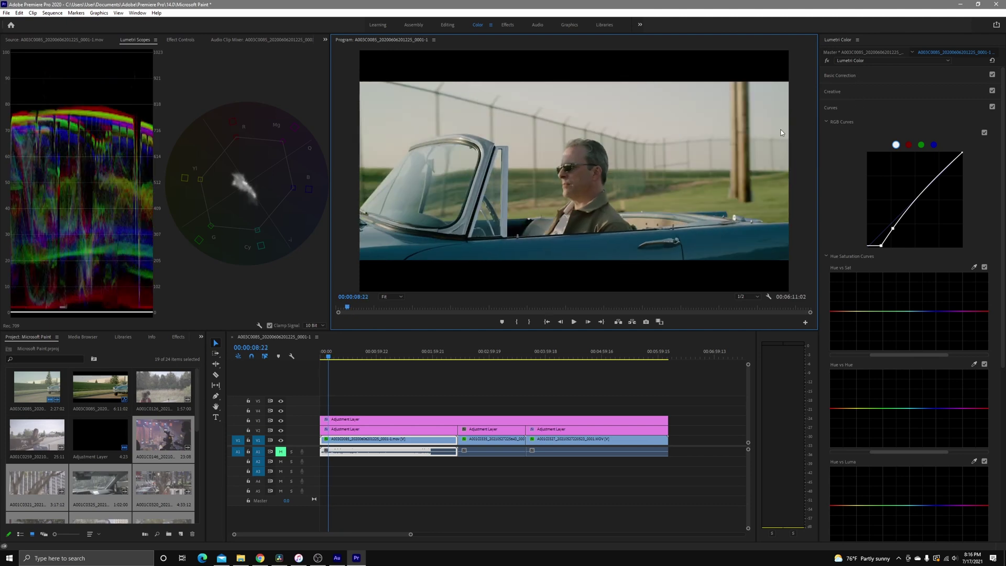
# Step: Push saturation to 143.9 and toggle the Lumetri effect off and on to compare
pyautogui.click(866, 75)
pyautogui.moveTo(925, 224); pyautogui.dragTo(948, 224)
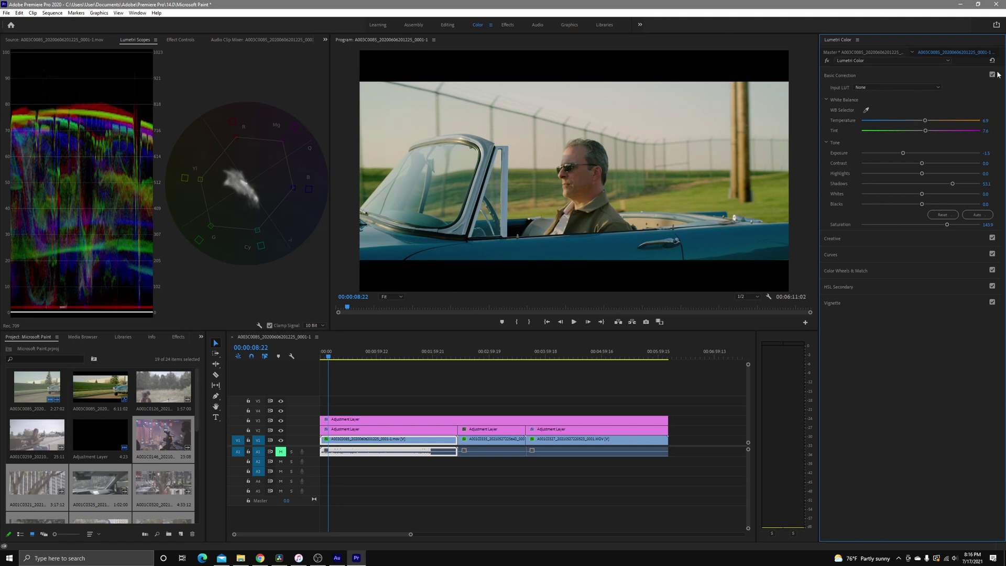
pyautogui.click(828, 60)
pyautogui.click(828, 60)
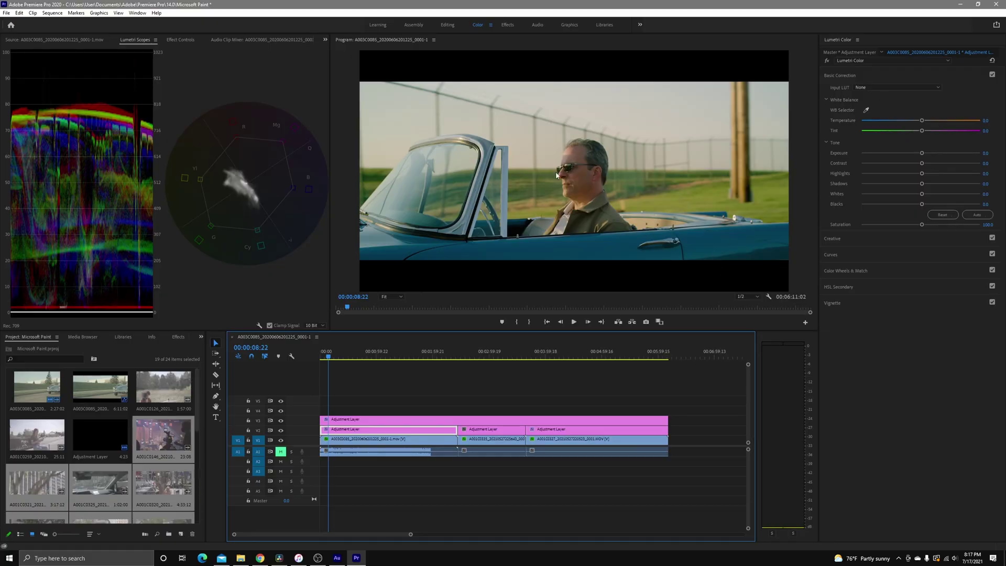
# Step: Apply the Kodak 5205 Fuji 3510 creative look to the adjustment layer
pyautogui.click(849, 241)
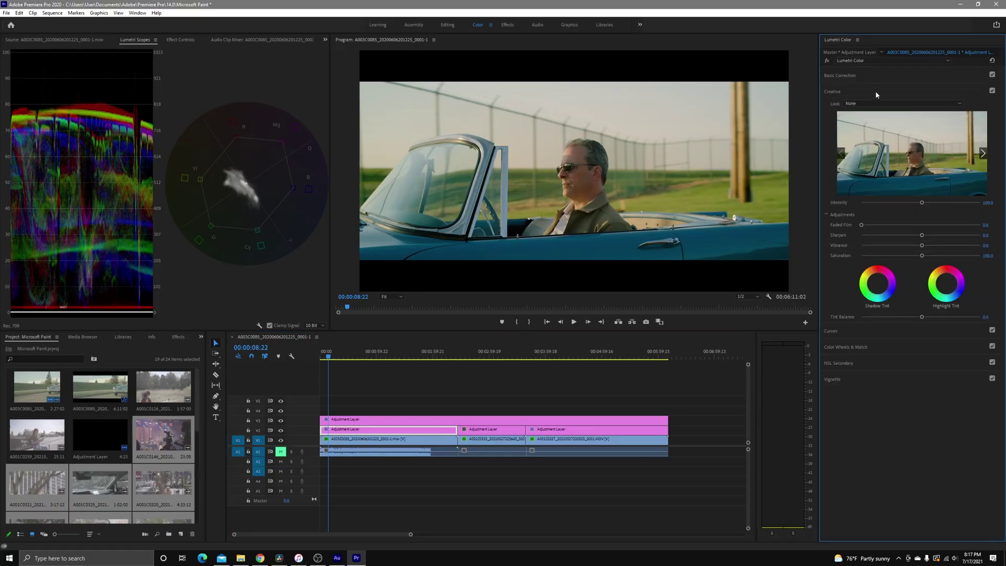
pyautogui.click(870, 104)
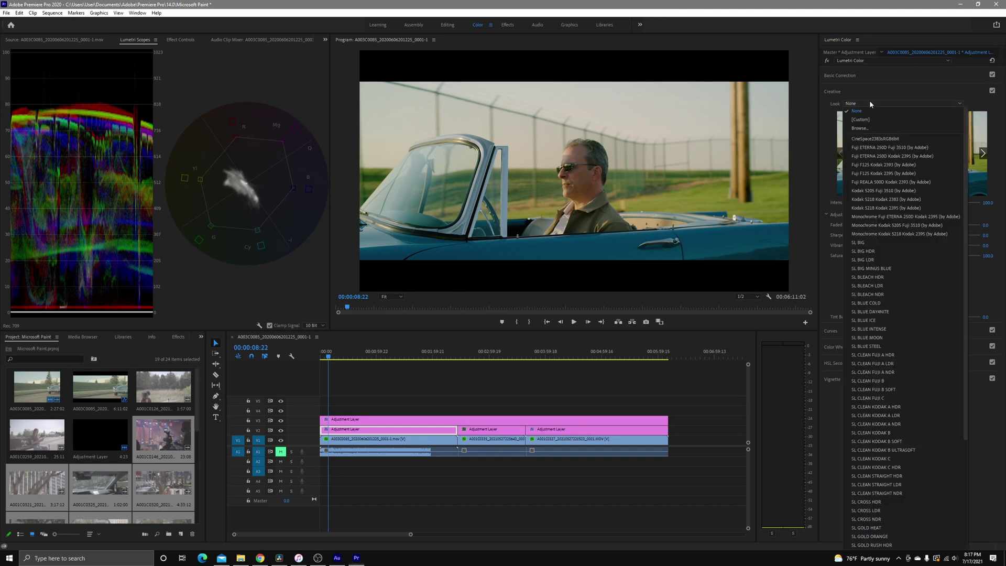
pyautogui.click(899, 191)
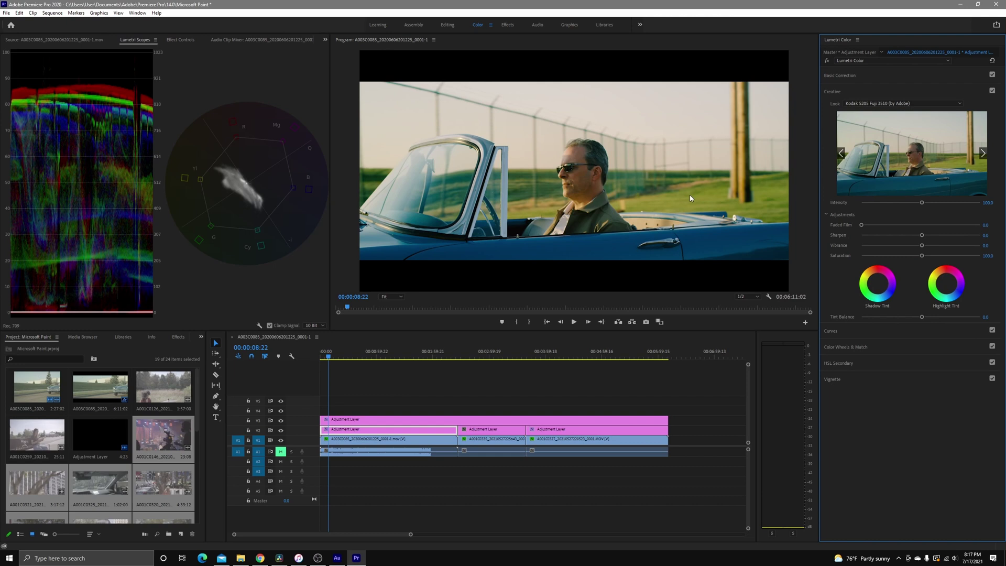
# Step: Warm the convertible clip's temperature and tint slightly and lower saturation to 136
pyautogui.click(352, 440)
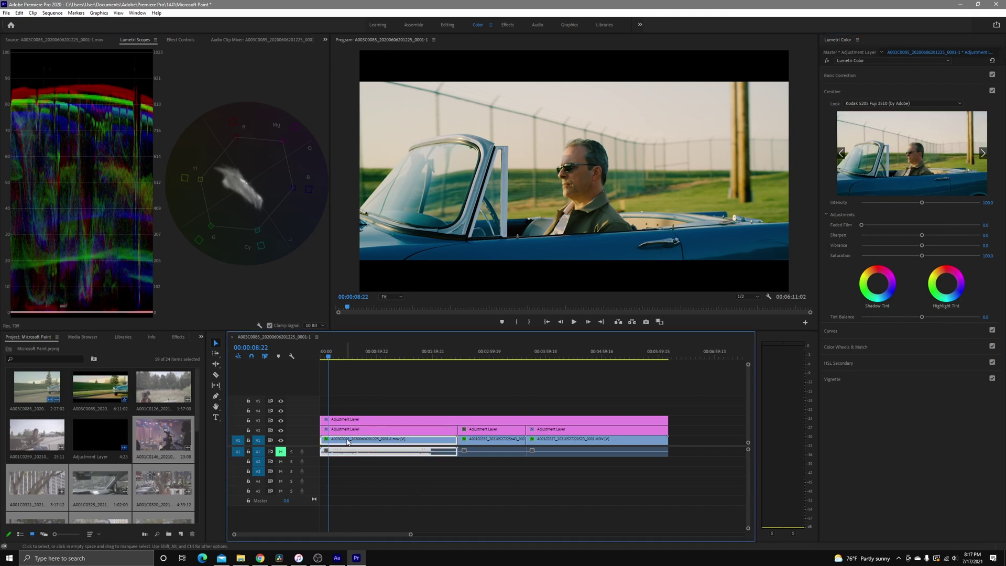
pyautogui.click(890, 108)
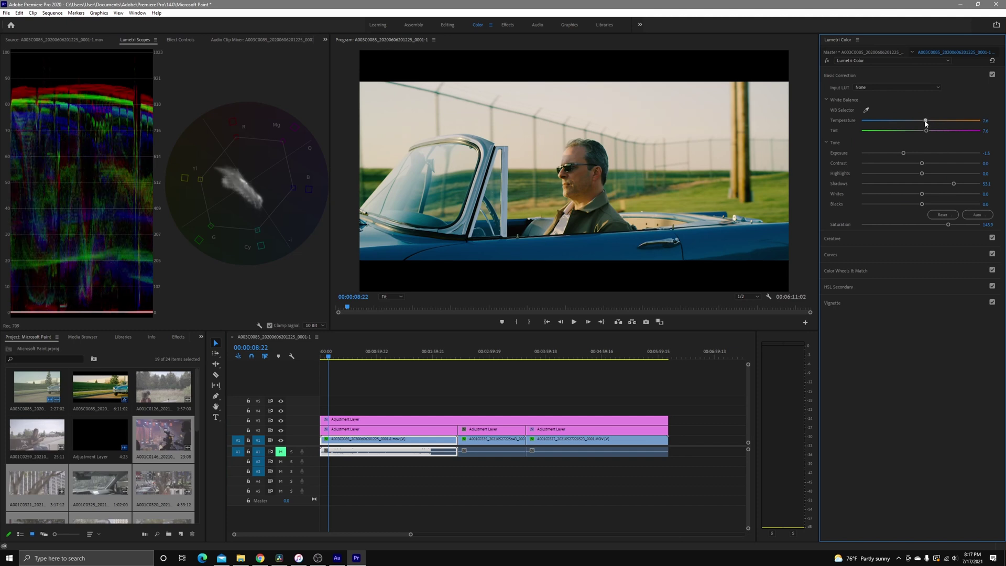
pyautogui.moveTo(926, 121); pyautogui.dragTo(928, 122)
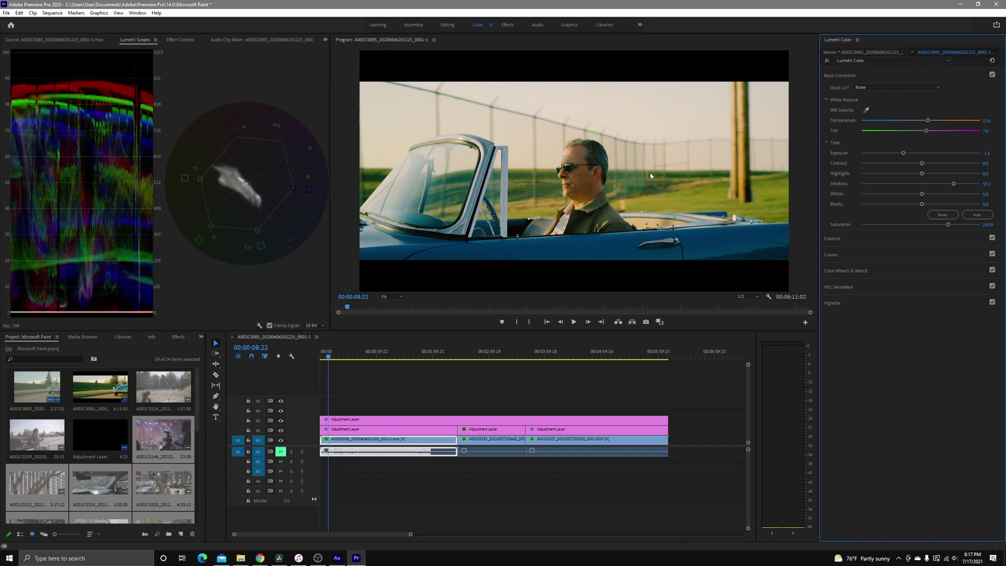
pyautogui.moveTo(926, 131); pyautogui.dragTo(928, 132)
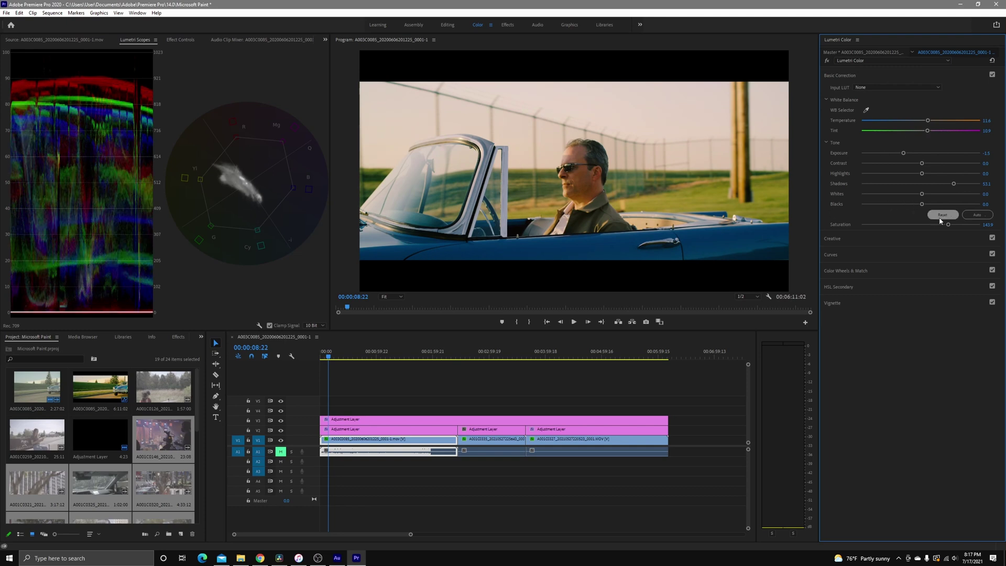
pyautogui.moveTo(945, 224); pyautogui.dragTo(940, 234)
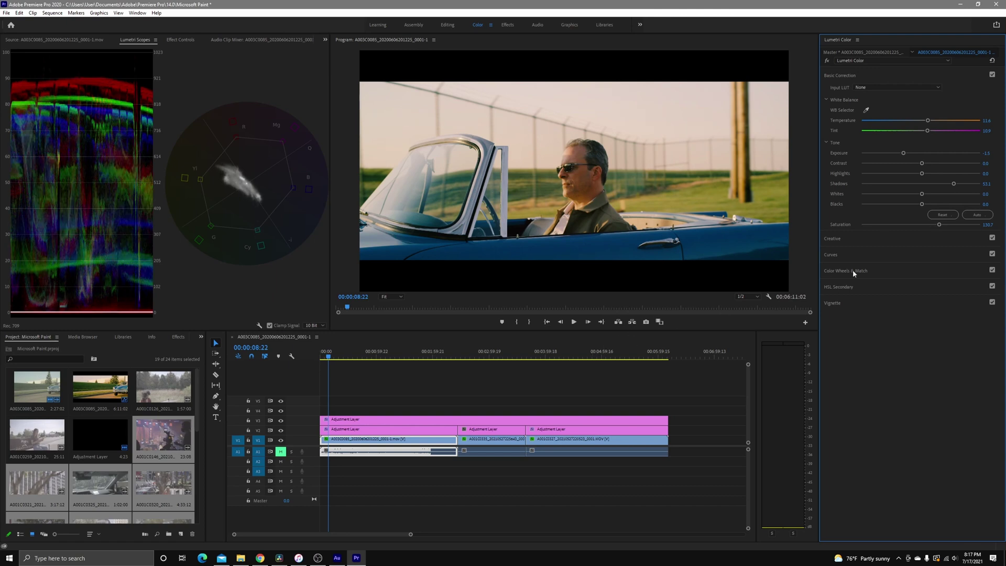
# Step: Give the first adjustment layer a Faded Film amount of 3.6
pyautogui.click(390, 430)
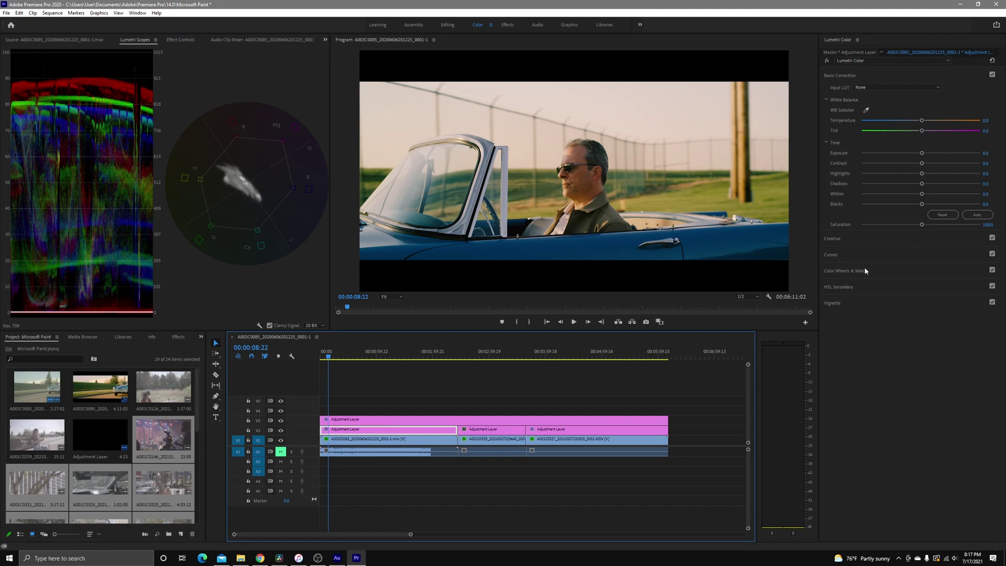
pyautogui.click(863, 241)
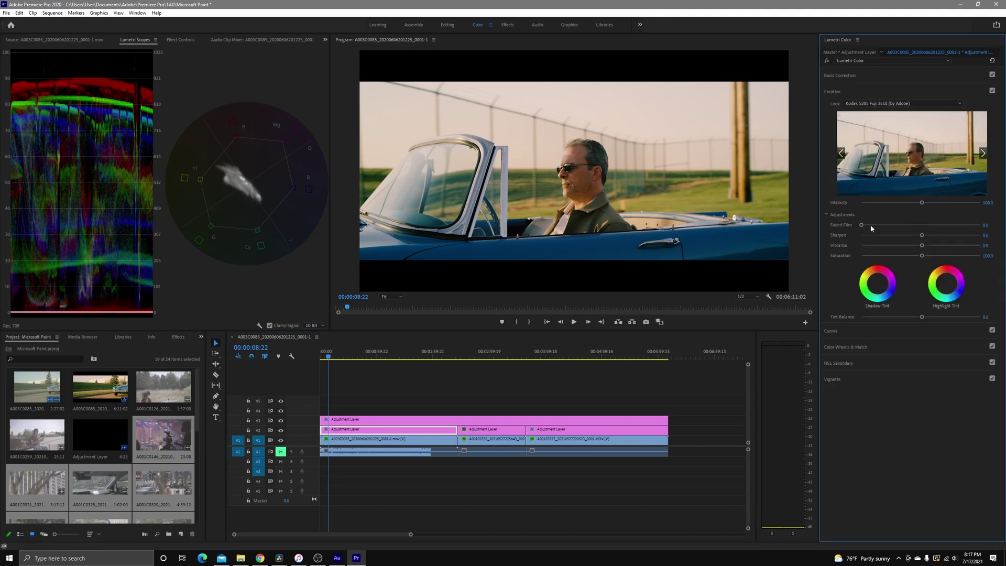
pyautogui.moveTo(862, 225); pyautogui.dragTo(866, 229)
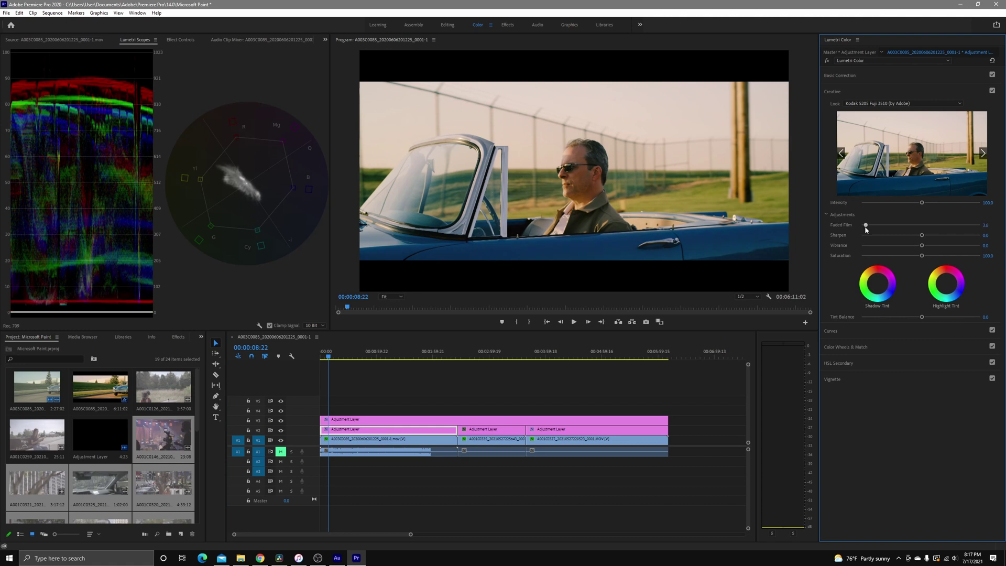
pyautogui.click(388, 439)
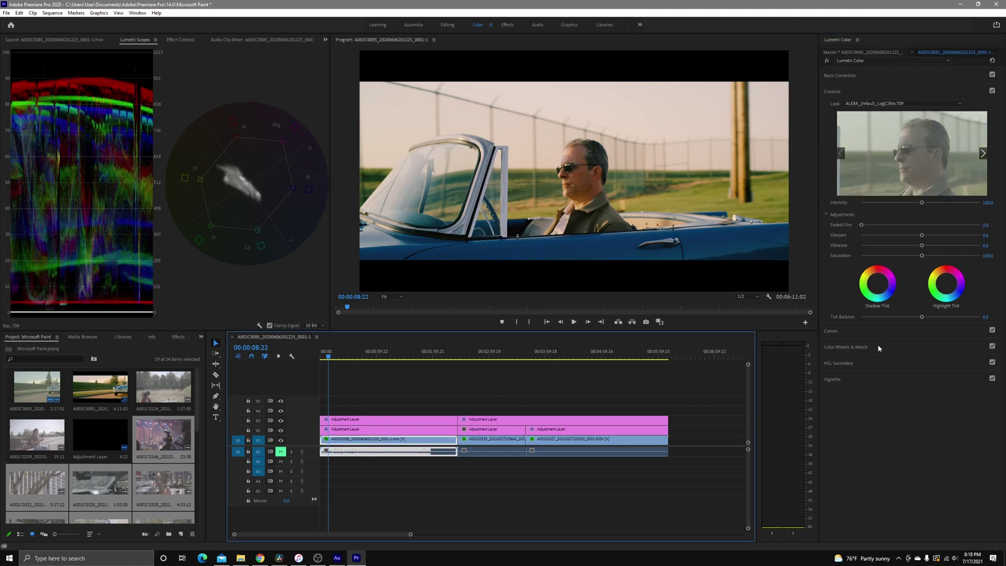
# Step: Sample the man's face with the HSL Secondary Set color eyedropper and show the Color/Gray mask
pyautogui.click(858, 362)
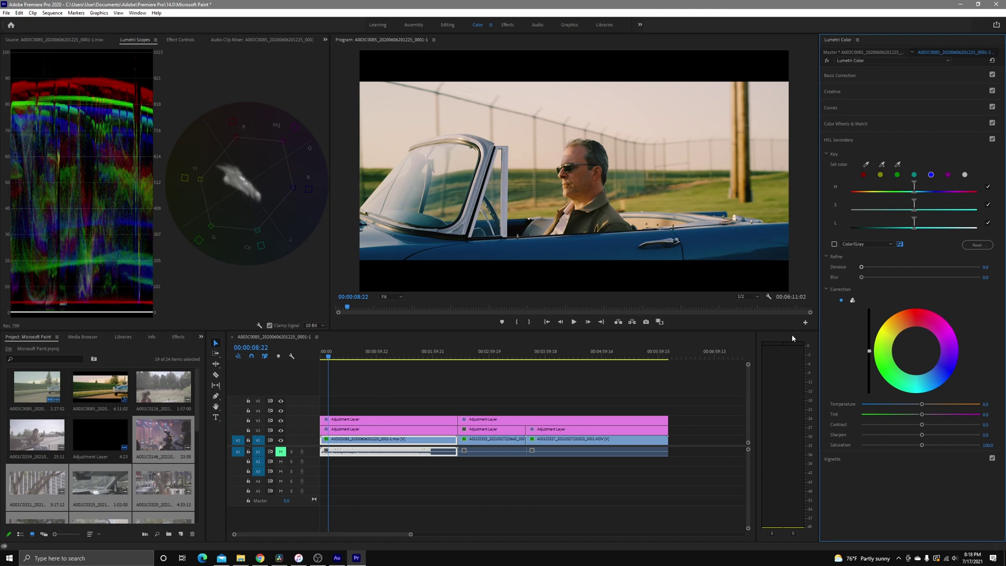
pyautogui.click(338, 429)
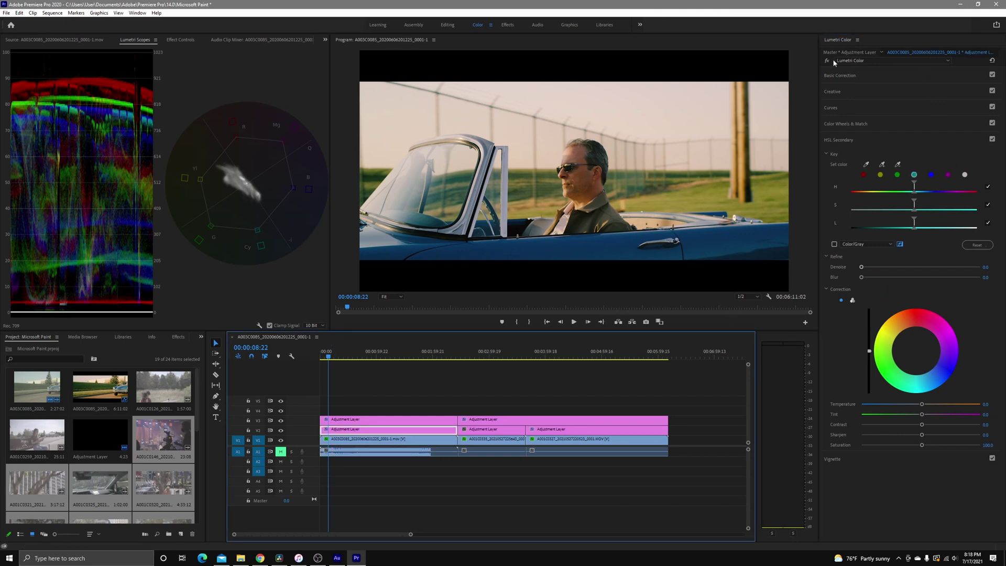
pyautogui.click(388, 439)
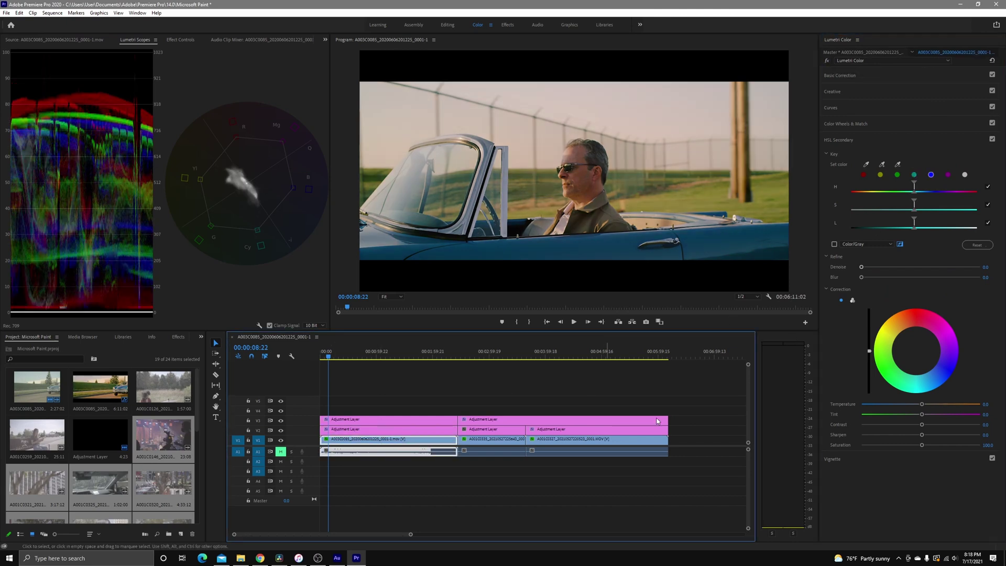
pyautogui.click(866, 165)
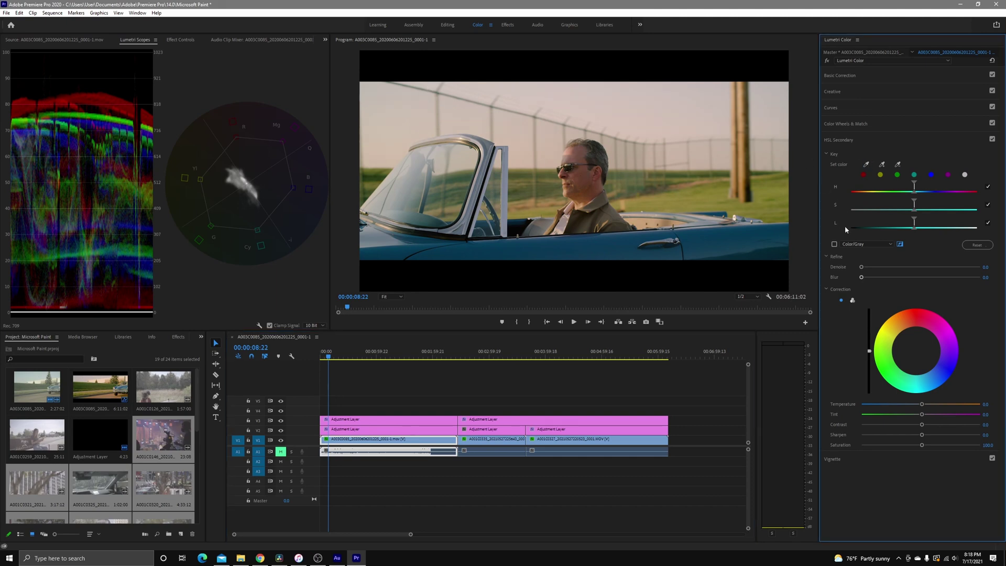
pyautogui.click(835, 244)
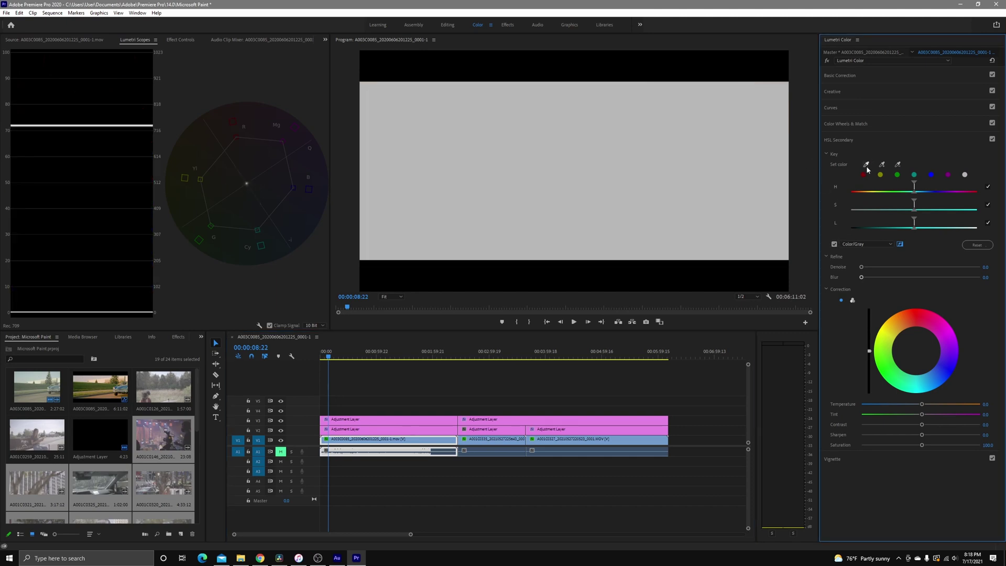
pyautogui.click(835, 244)
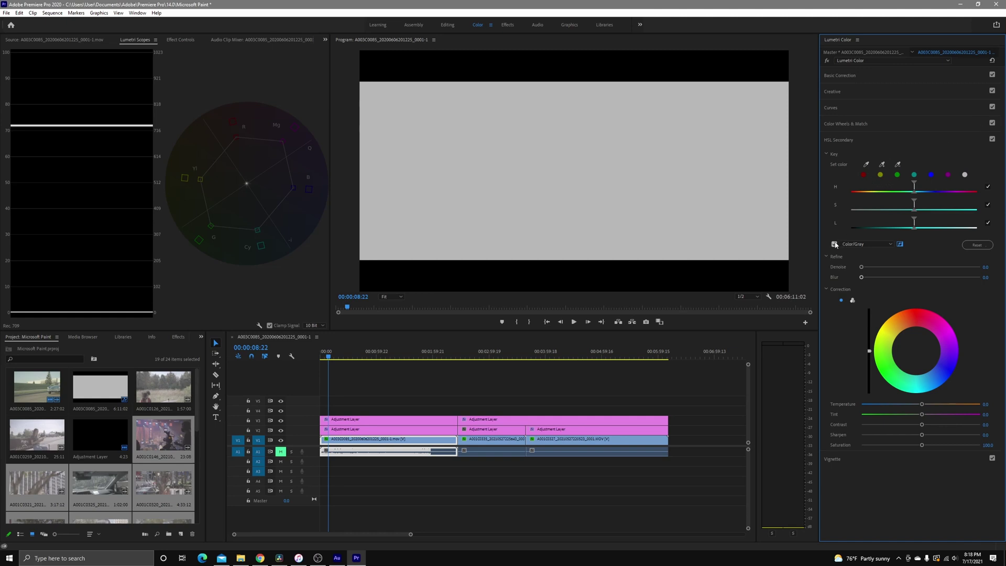
pyautogui.click(866, 165)
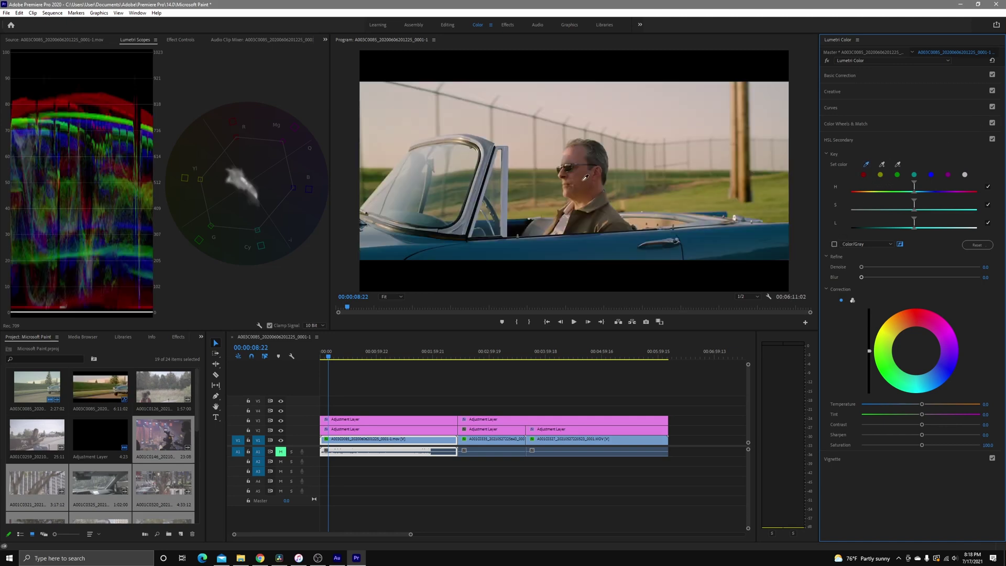
pyautogui.click(583, 176)
pyautogui.click(835, 245)
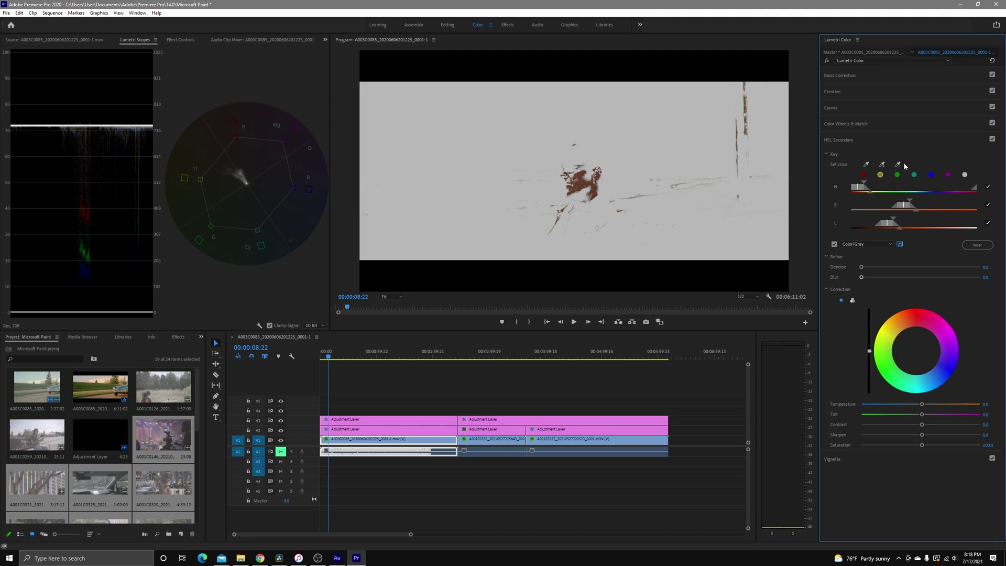
# Step: Add more facial skin tones to the key and narrow its lightness and saturation ranges
pyautogui.click(883, 164)
pyautogui.click(590, 182)
pyautogui.click(586, 169)
pyautogui.click(584, 166)
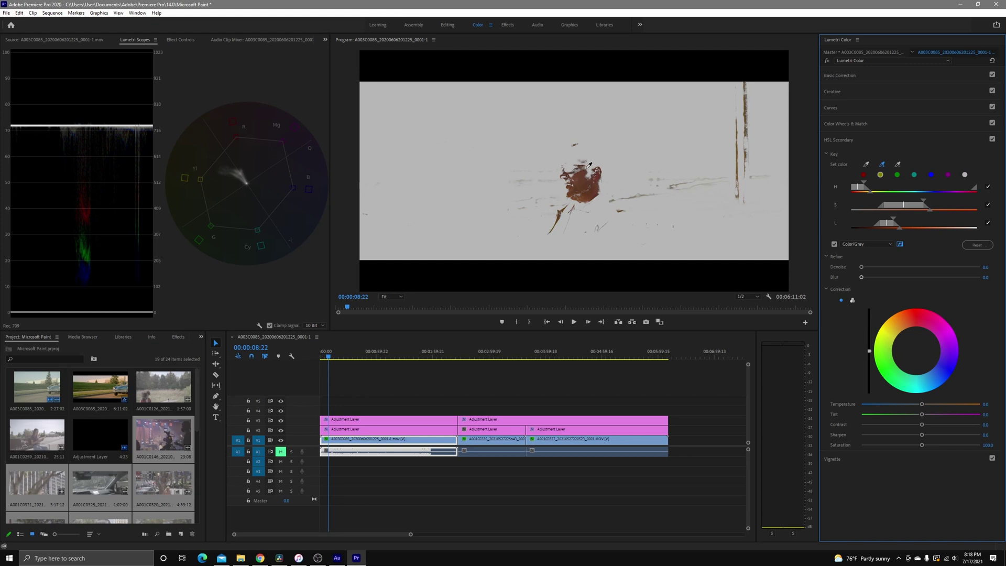
pyautogui.click(883, 165)
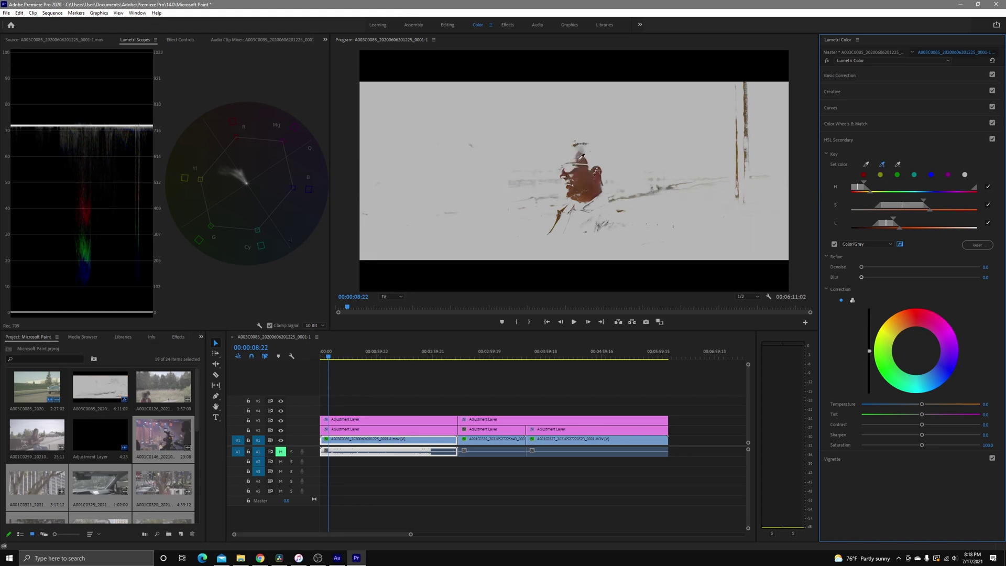
pyautogui.click(582, 152)
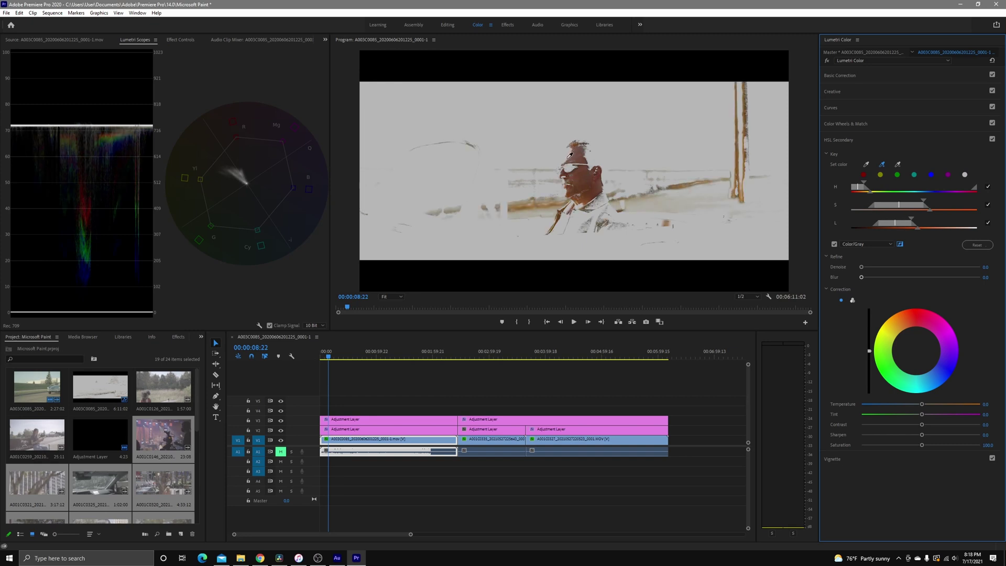
pyautogui.click(571, 154)
pyautogui.click(572, 152)
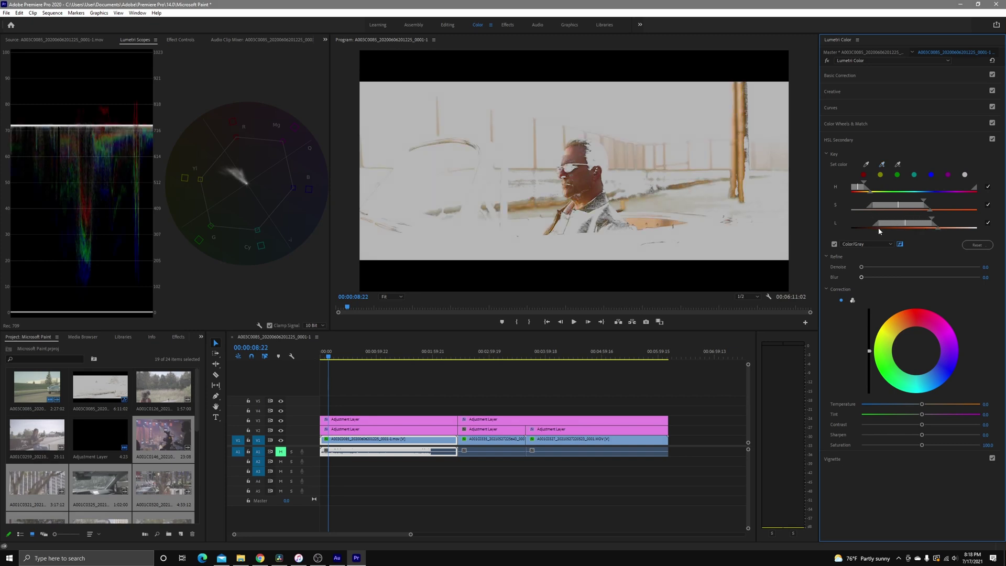
pyautogui.moveTo(922, 226); pyautogui.dragTo(906, 229)
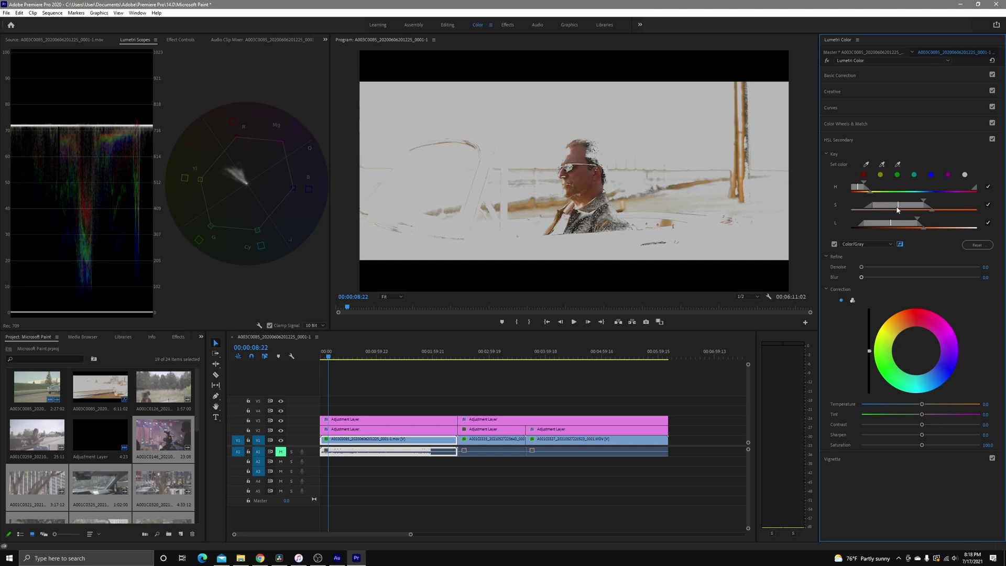
pyautogui.moveTo(893, 207); pyautogui.dragTo(910, 224)
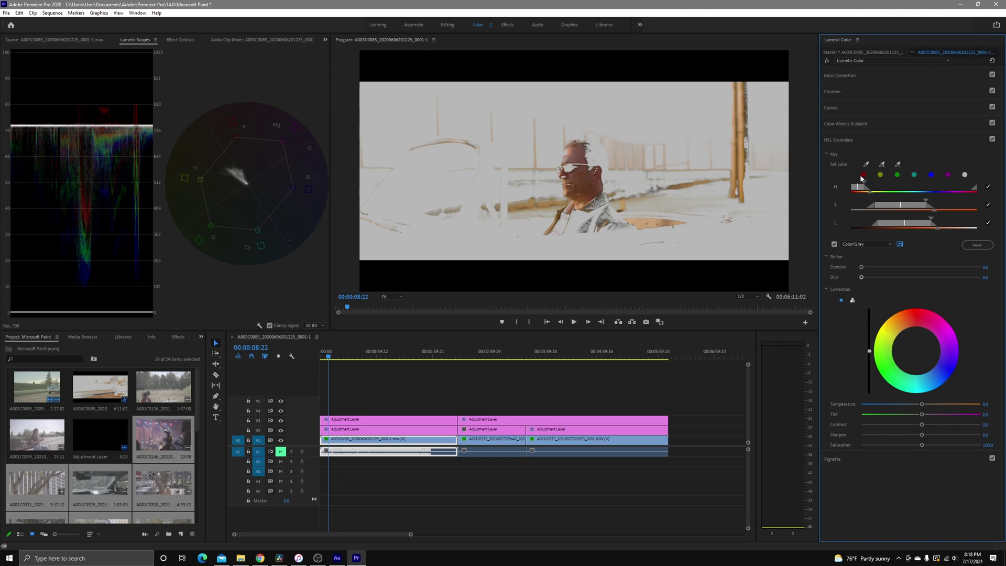
# Step: Turn off the mask preview and shift the keyed skin's colour balance on the correction wheel
pyautogui.click(835, 244)
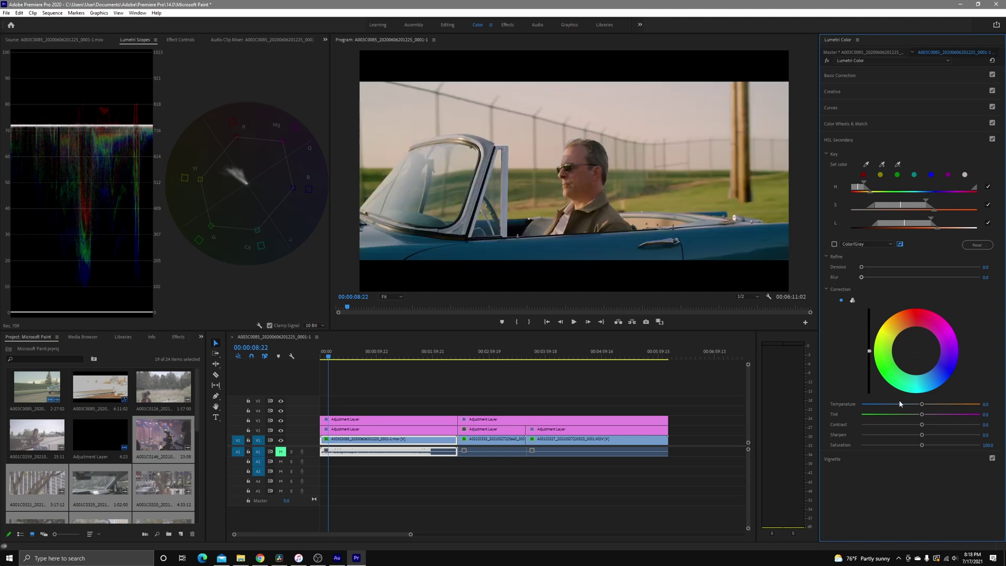
pyautogui.moveTo(916, 351); pyautogui.dragTo(924, 372)
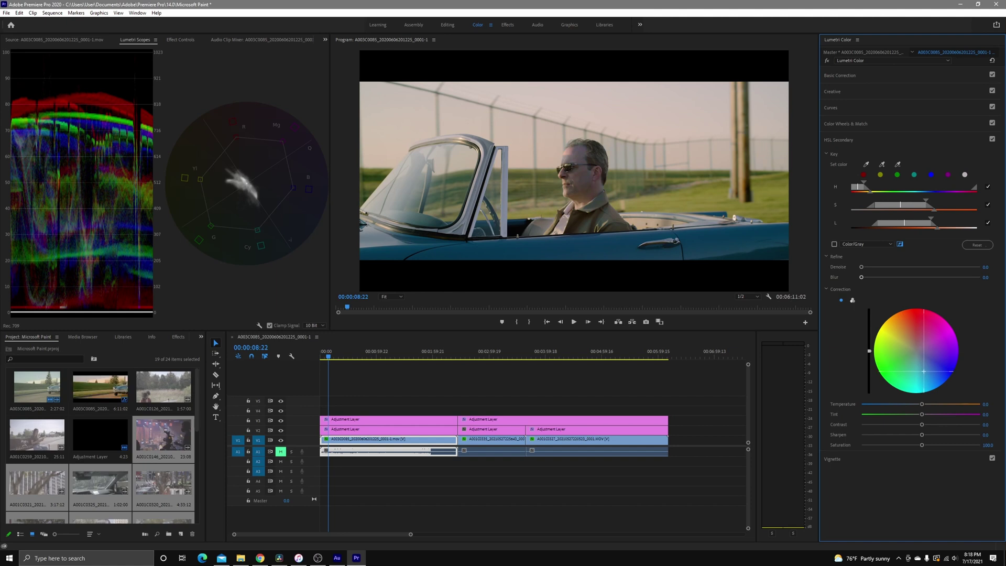
pyautogui.click(900, 245)
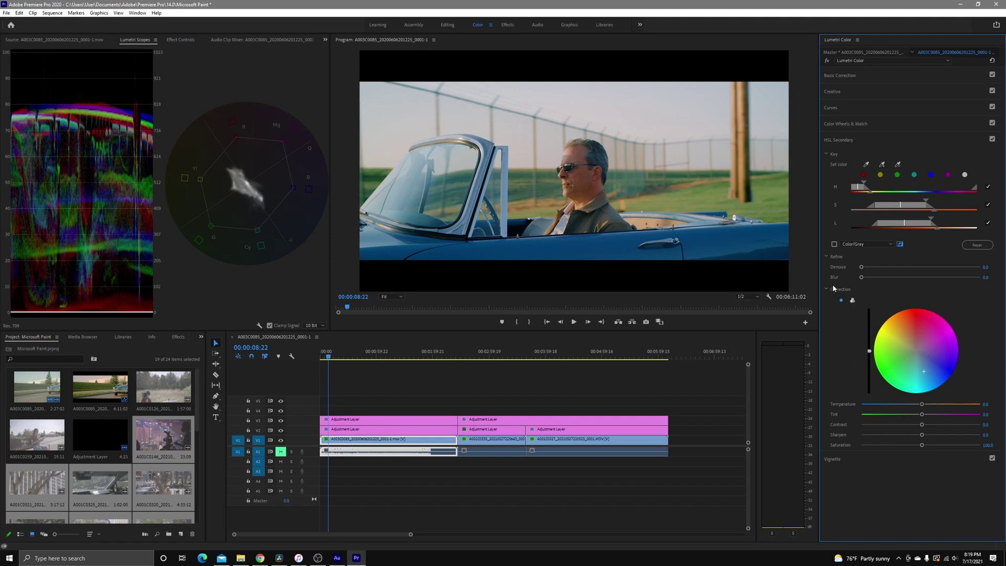
# Step: Switch to three-wheel correction, nudge the Shadows wheel, and toggle HSL Secondary to compare
pyautogui.click(853, 301)
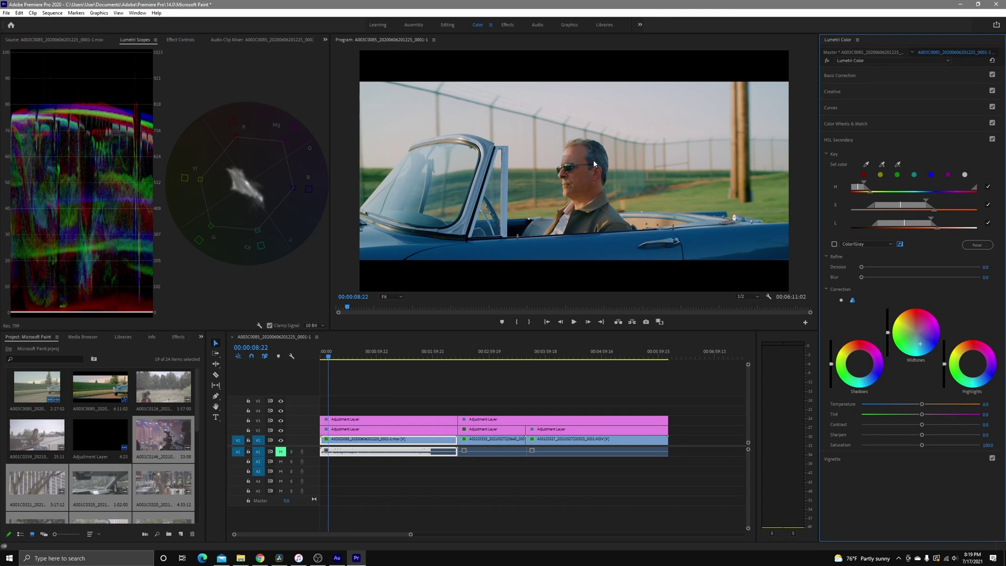
pyautogui.moveTo(860, 364); pyautogui.dragTo(857, 360)
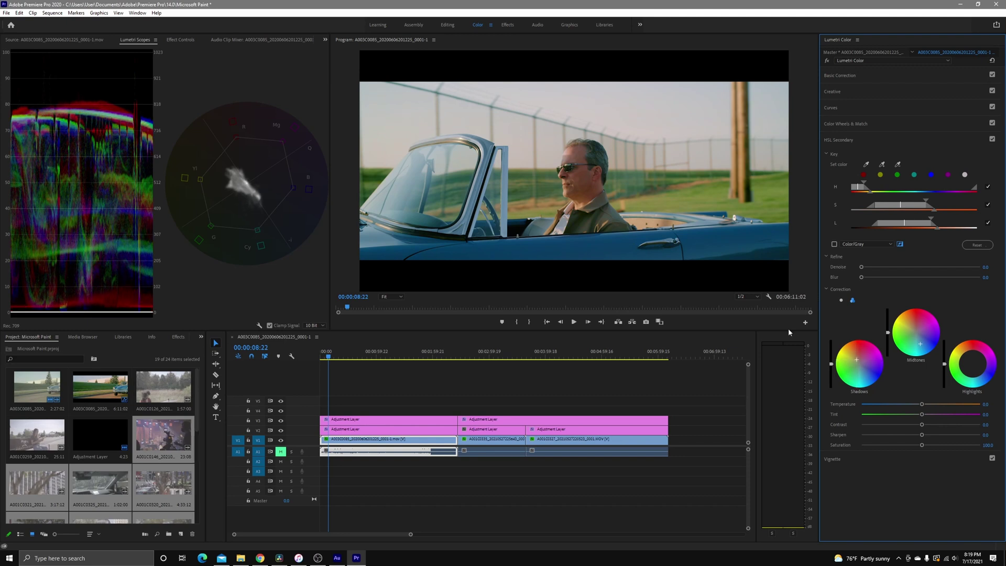
pyautogui.click(992, 138)
pyautogui.click(992, 139)
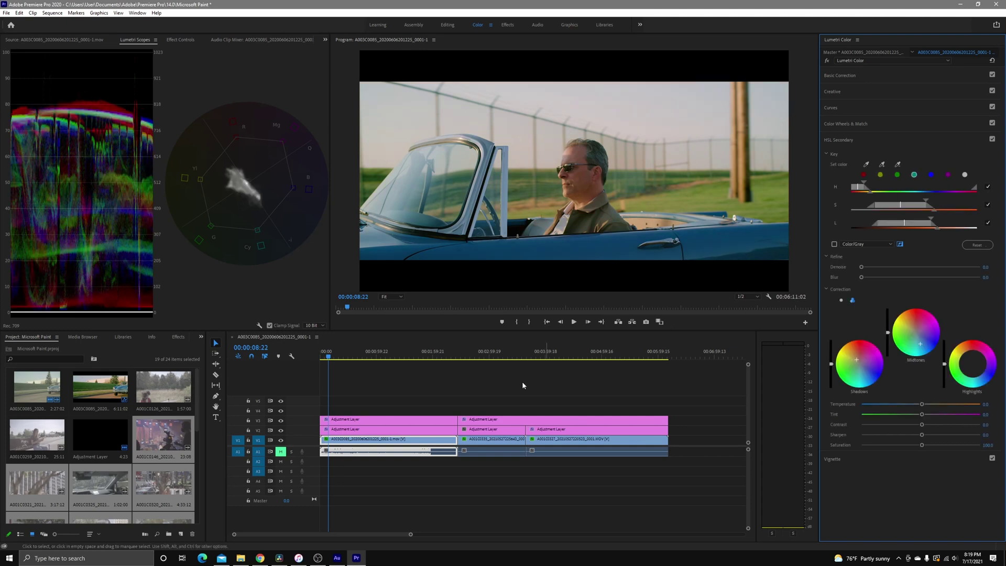
# Step: Bypass the adjustment layer's Lumetri grade to compare, then scrub back and play the convertible shot
pyautogui.click(379, 427)
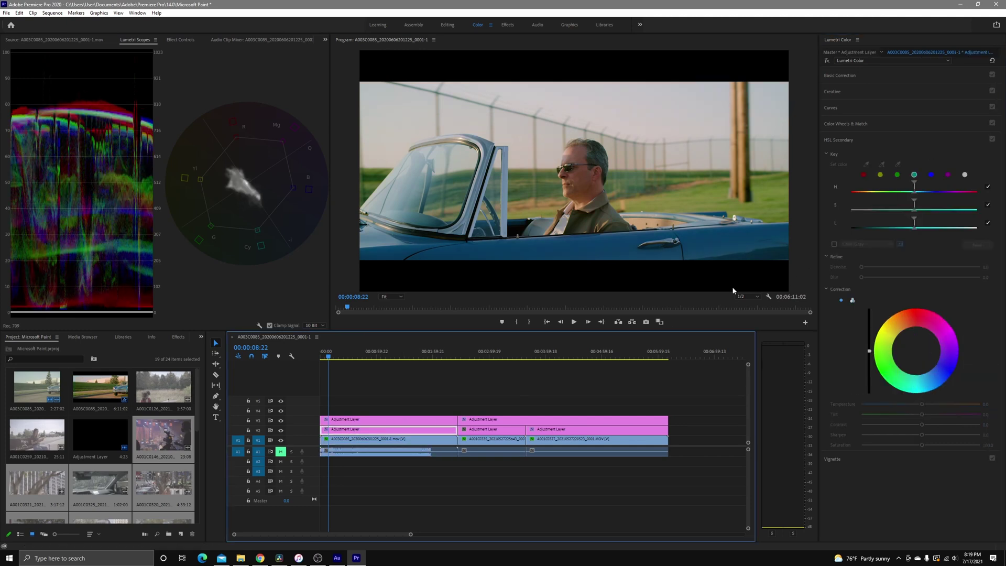
pyautogui.click(828, 60)
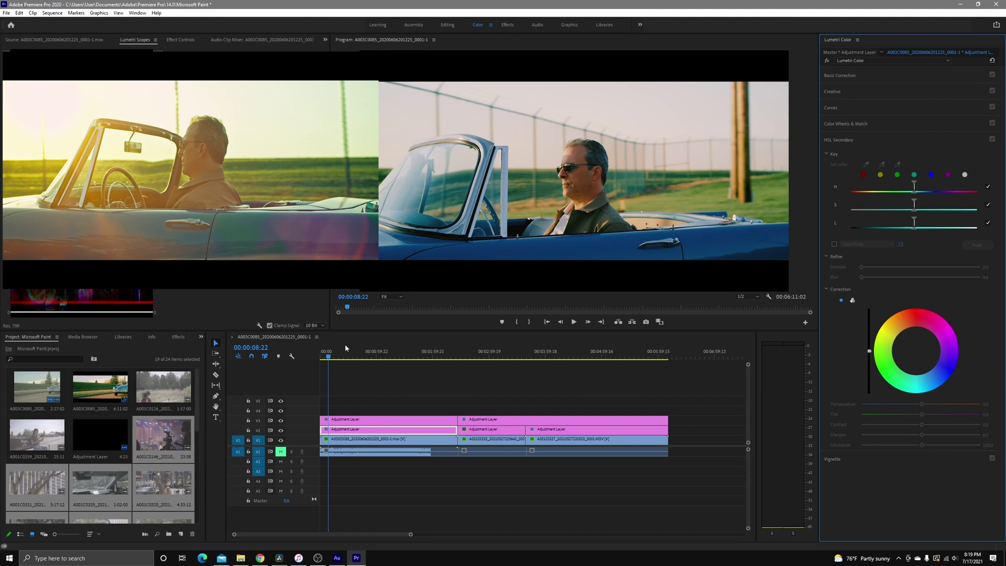
pyautogui.click(328, 359)
pyautogui.moveTo(328, 359); pyautogui.dragTo(329, 364)
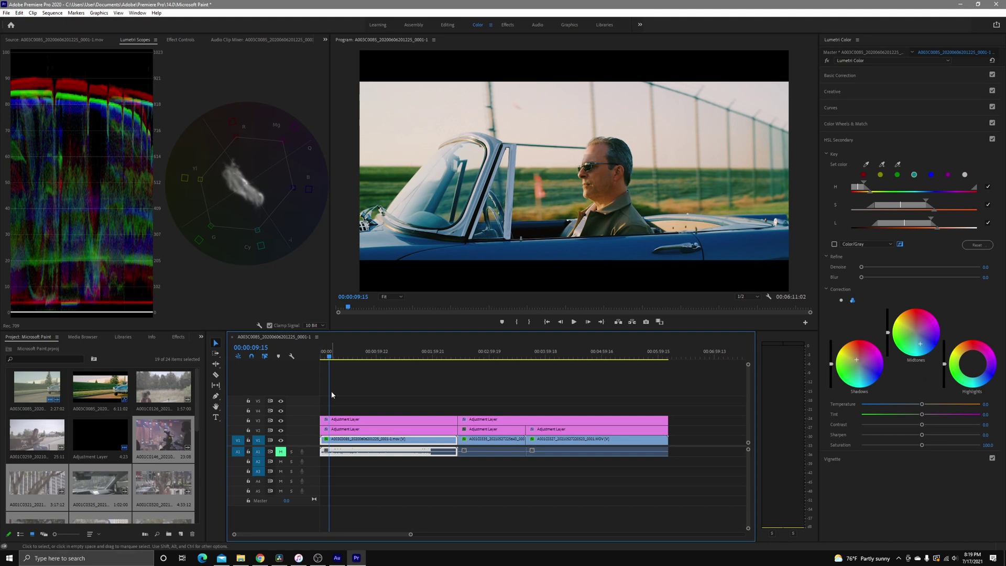
pyautogui.press('space')
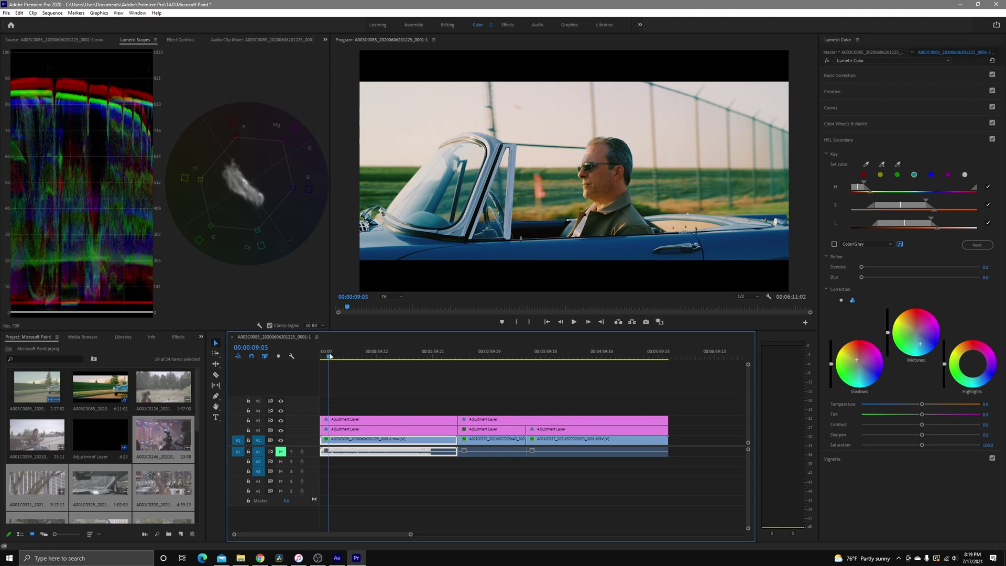
# Step: Stop playback and apply the ALEXA_Default_LogC2Rec709 LUT as the Jeep clip's Creative look
pyautogui.press('space')
pyautogui.click(484, 356)
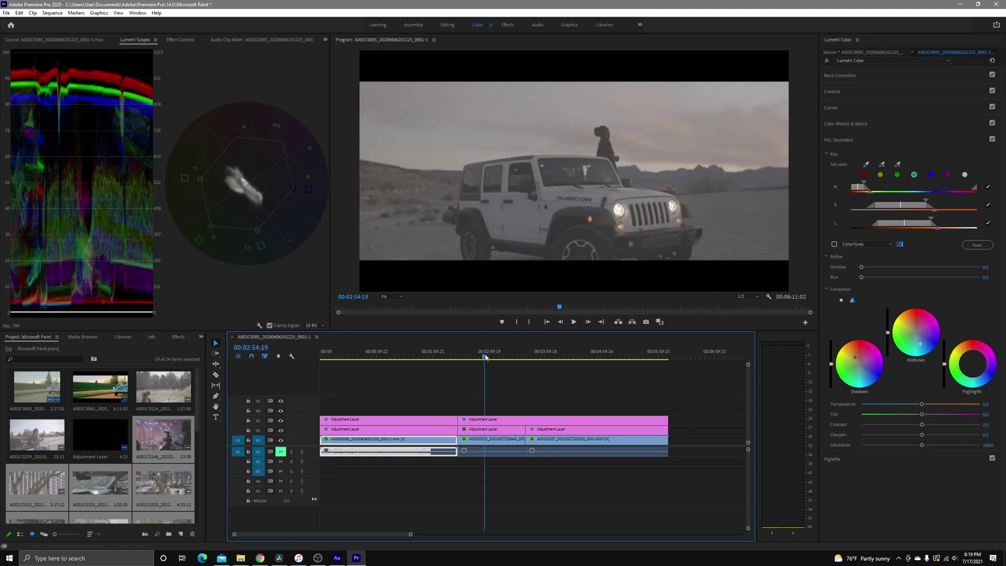
pyautogui.click(860, 108)
pyautogui.click(847, 93)
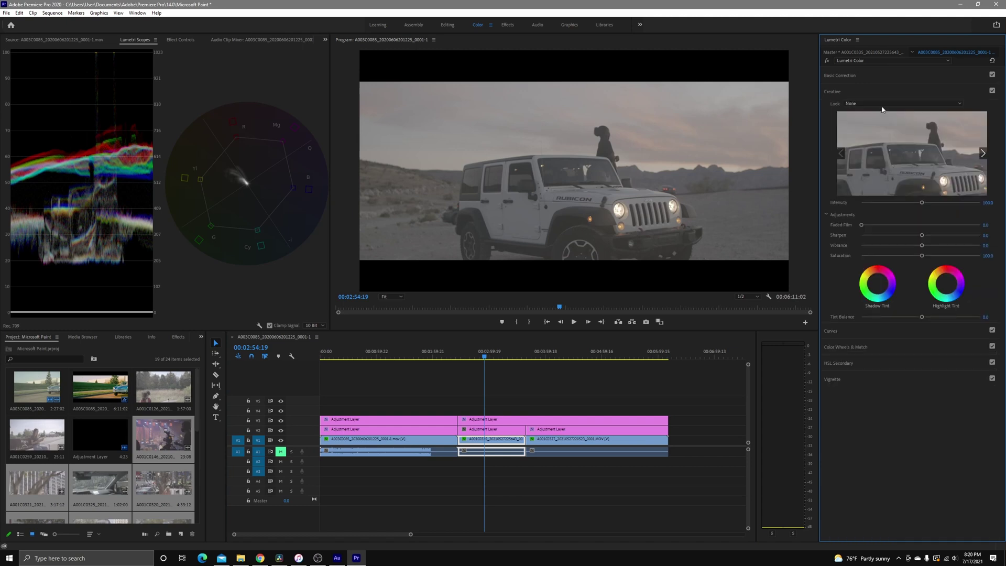
pyautogui.click(882, 104)
pyautogui.click(892, 120)
pyautogui.doubleClick(264, 142)
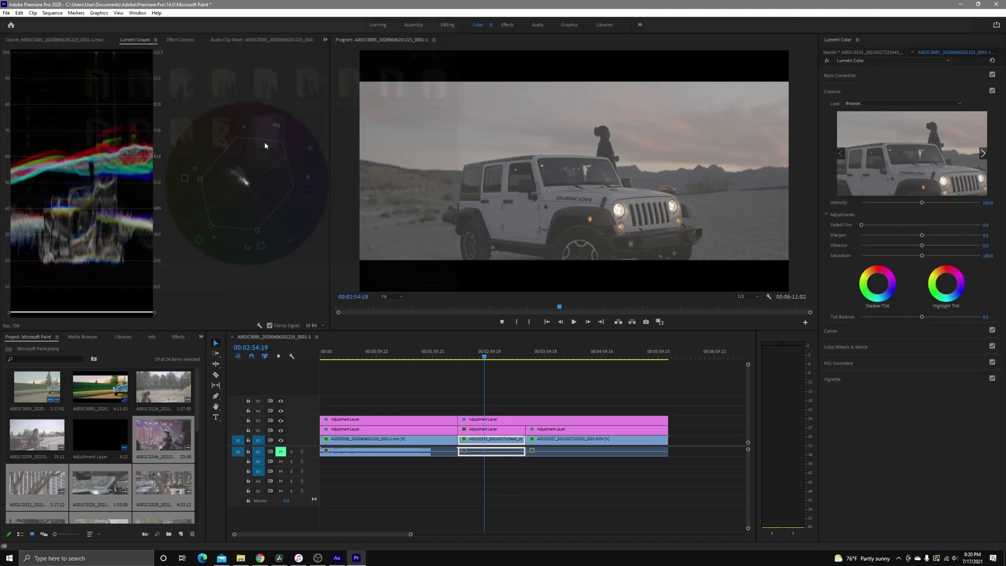
# Step: Boost the Jeep clip's saturation, raise contrast to 28.7, and lower whites slightly
pyautogui.click(885, 77)
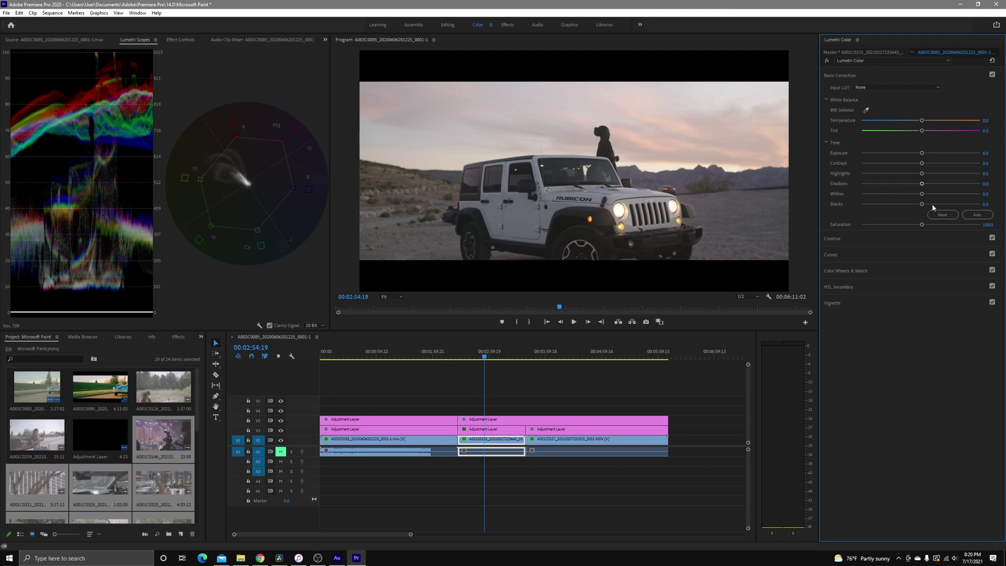
pyautogui.moveTo(923, 225); pyautogui.dragTo(945, 226)
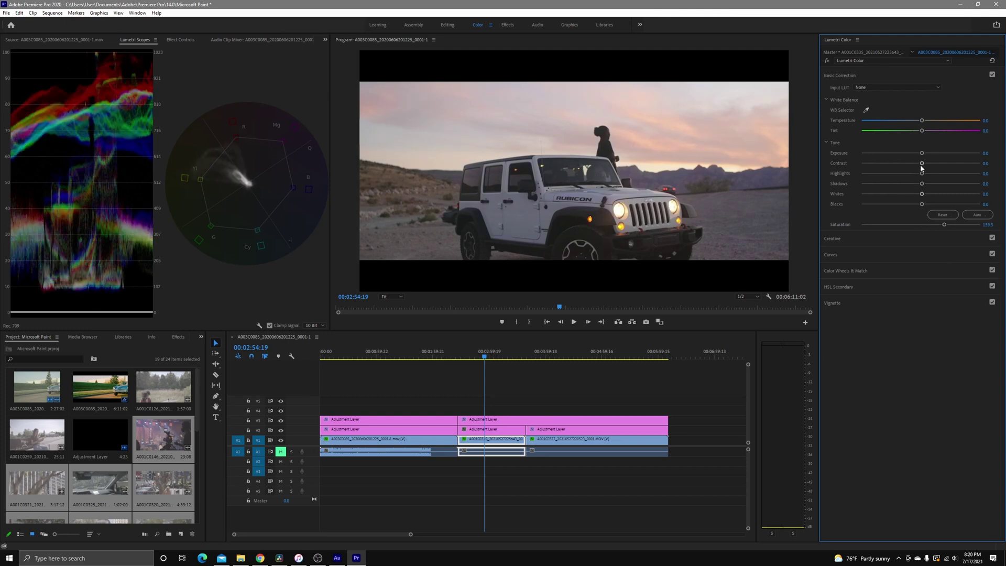
pyautogui.moveTo(922, 163); pyautogui.dragTo(910, 187)
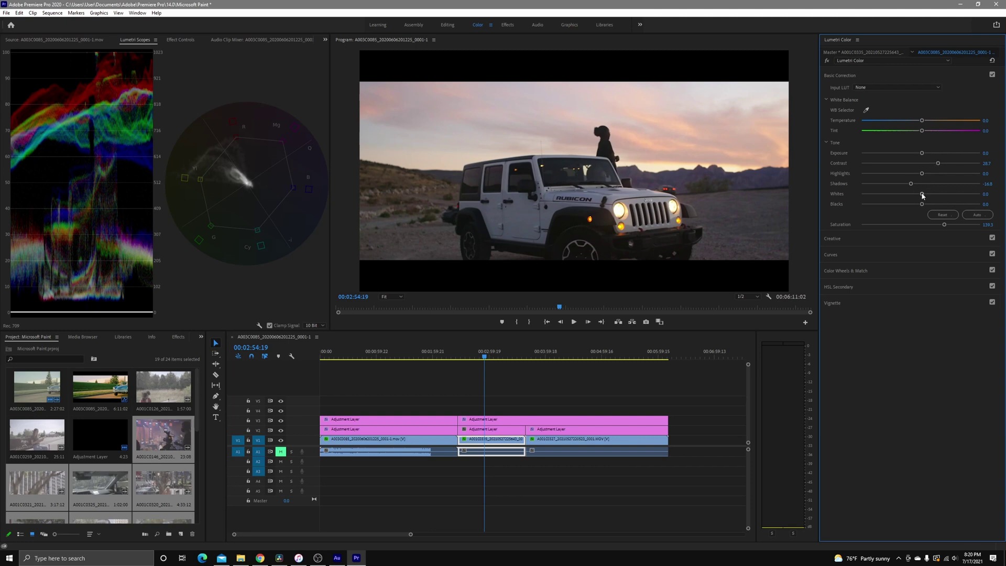
pyautogui.moveTo(922, 194); pyautogui.dragTo(916, 197)
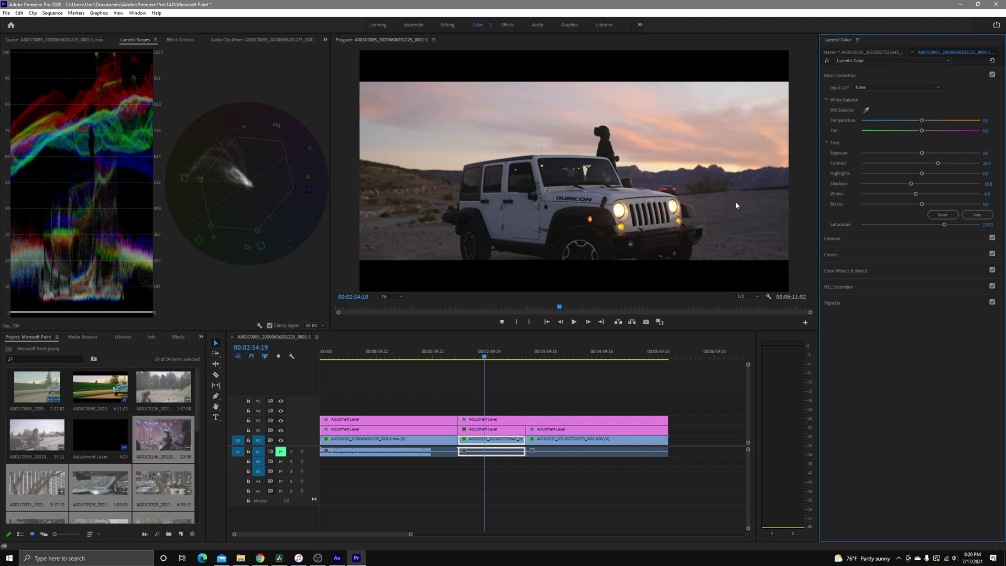
pyautogui.click(864, 240)
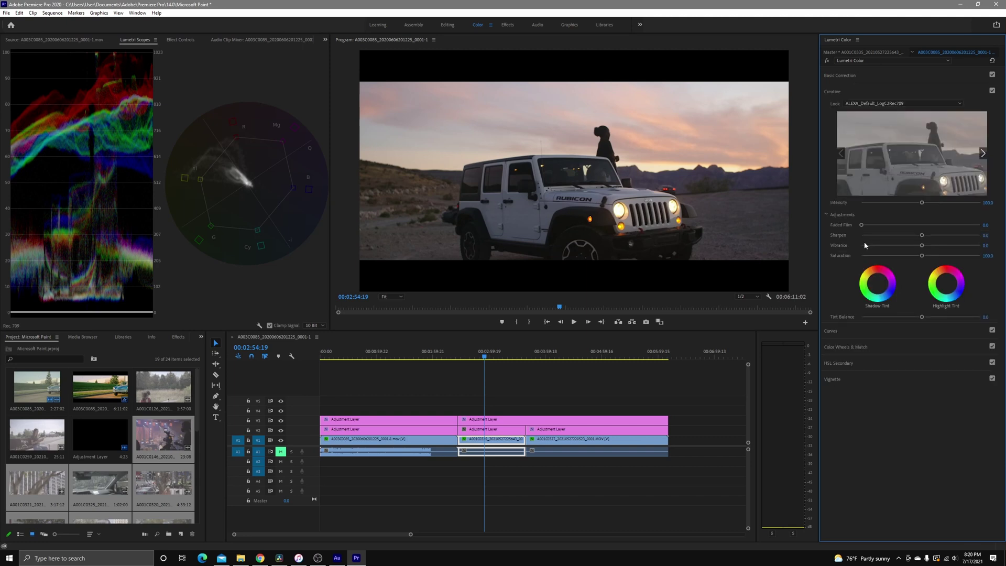
# Step: On the Color Wheels, drag the Midtones puck toward orange and nudge the Shadows puck toward red
pyautogui.click(864, 332)
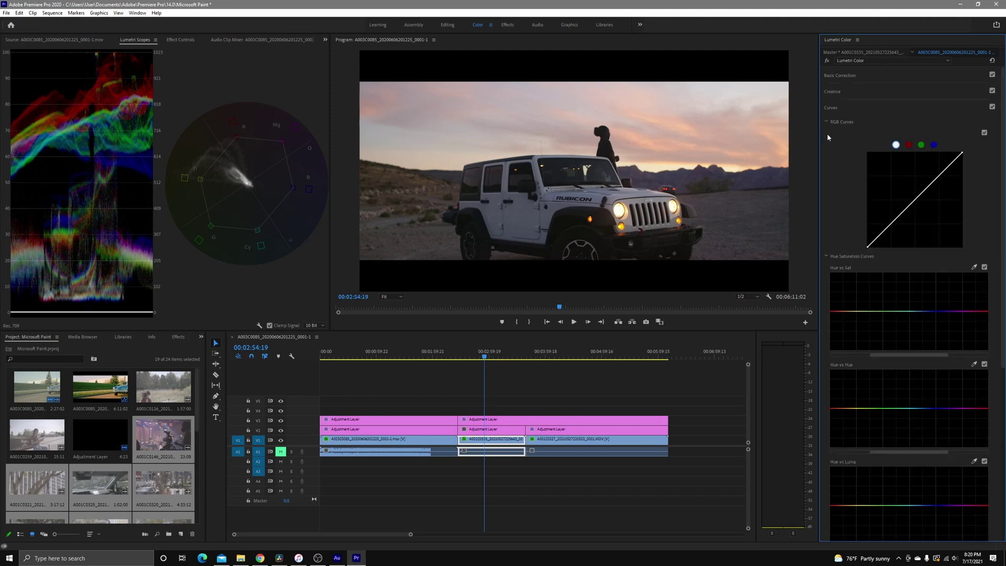
pyautogui.click(835, 109)
pyautogui.click(855, 125)
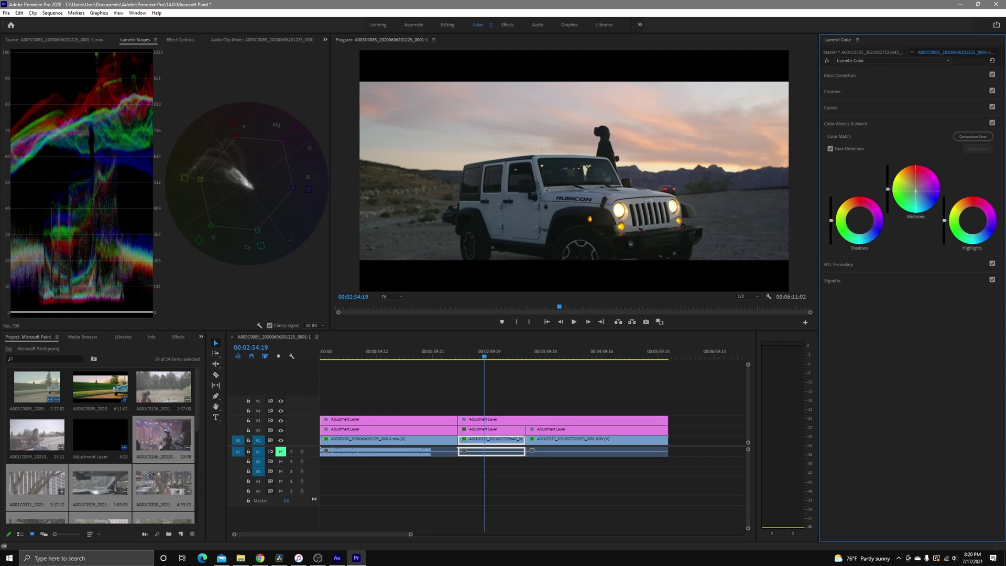
pyautogui.moveTo(917, 190); pyautogui.dragTo(913, 183)
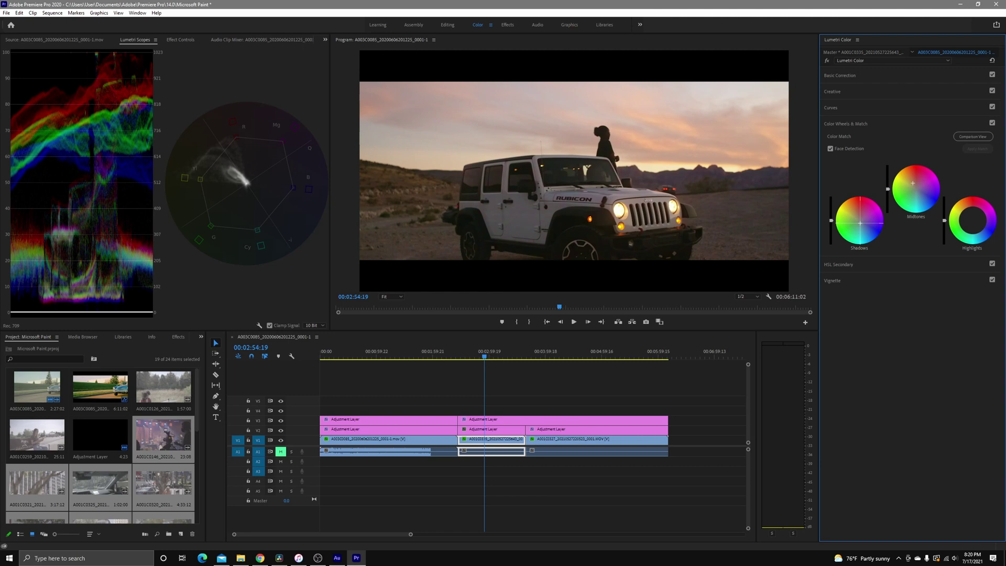
pyautogui.moveTo(913, 183); pyautogui.dragTo(913, 181)
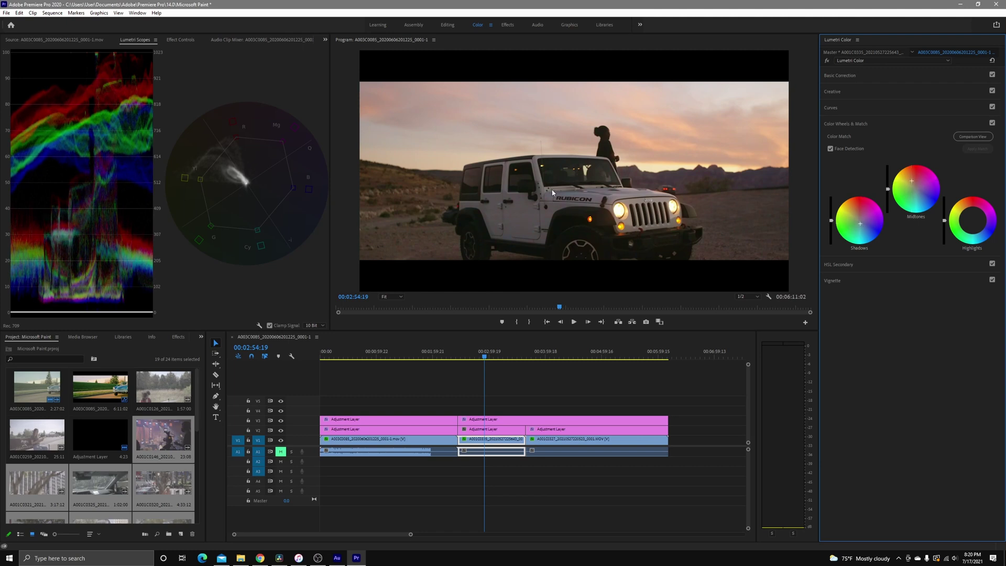
pyautogui.moveTo(866, 221); pyautogui.dragTo(867, 223)
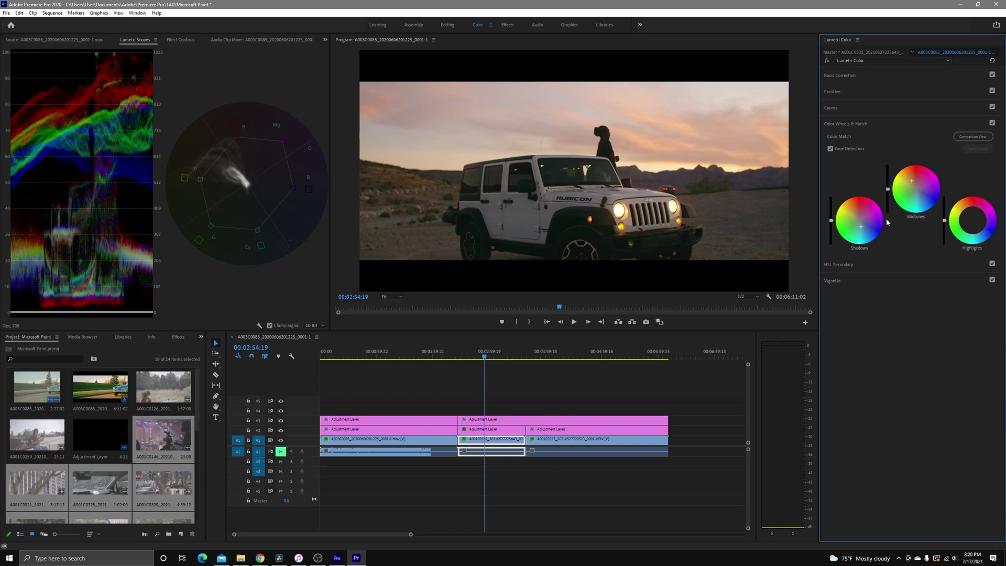
pyautogui.moveTo(912, 180); pyautogui.dragTo(911, 177)
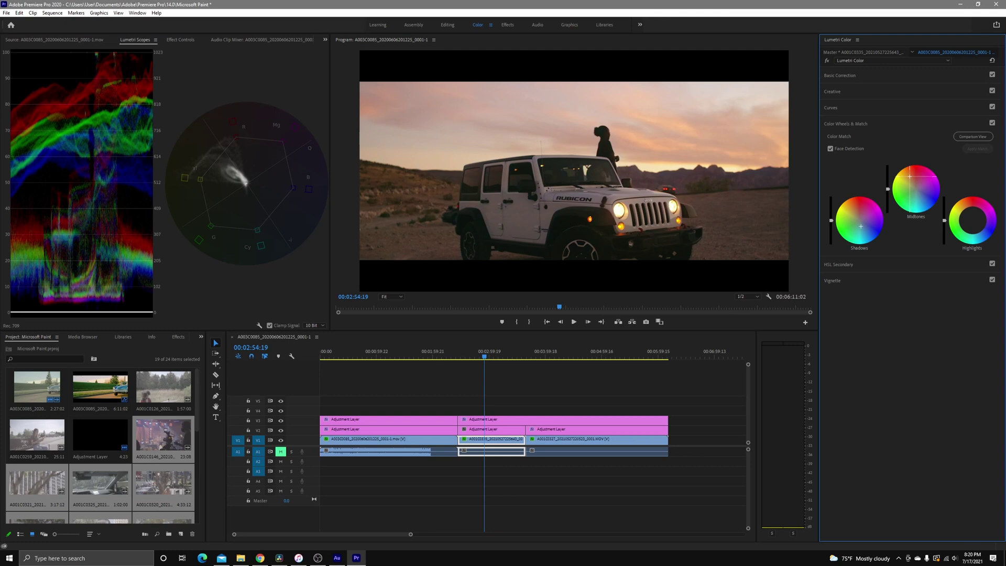
pyautogui.moveTo(880, 208); pyautogui.dragTo(880, 209)
# Step: Apply the Kodak 5205 Fuji 3510 (by Adobe) look to the Jeep's V2 adjustment layer, Faded Film 8.6
pyautogui.click(487, 421)
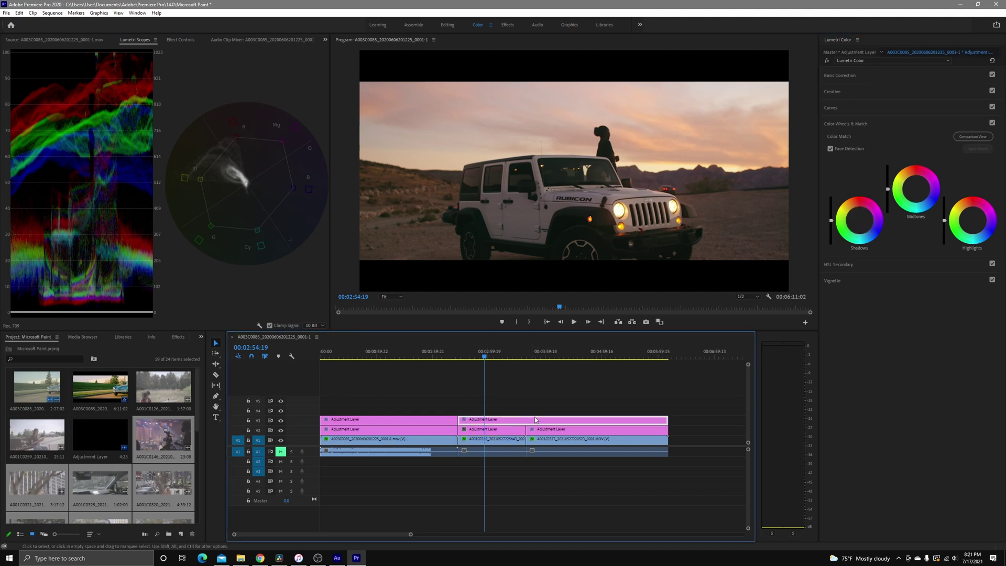
pyautogui.click(506, 430)
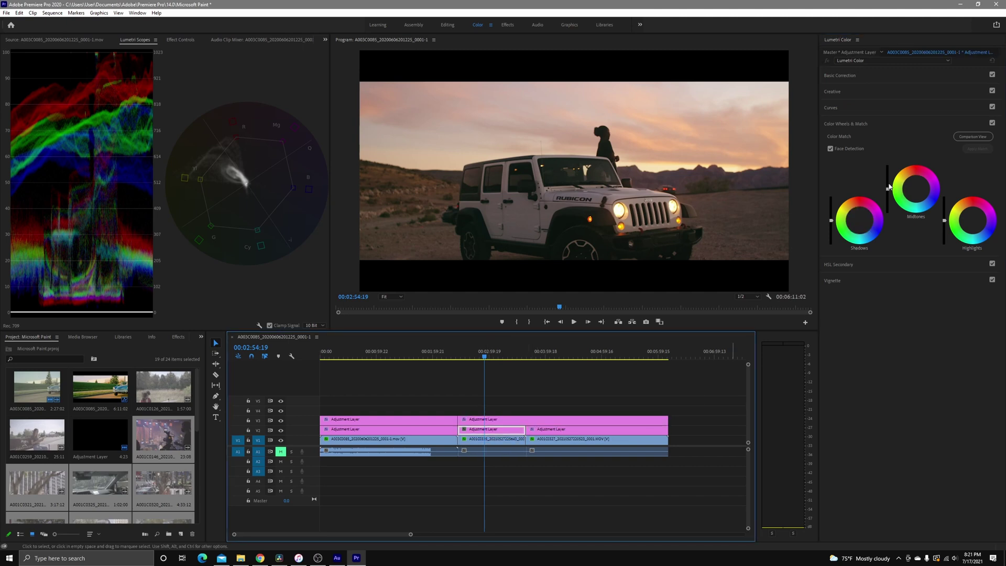
pyautogui.click(846, 95)
pyautogui.click(902, 103)
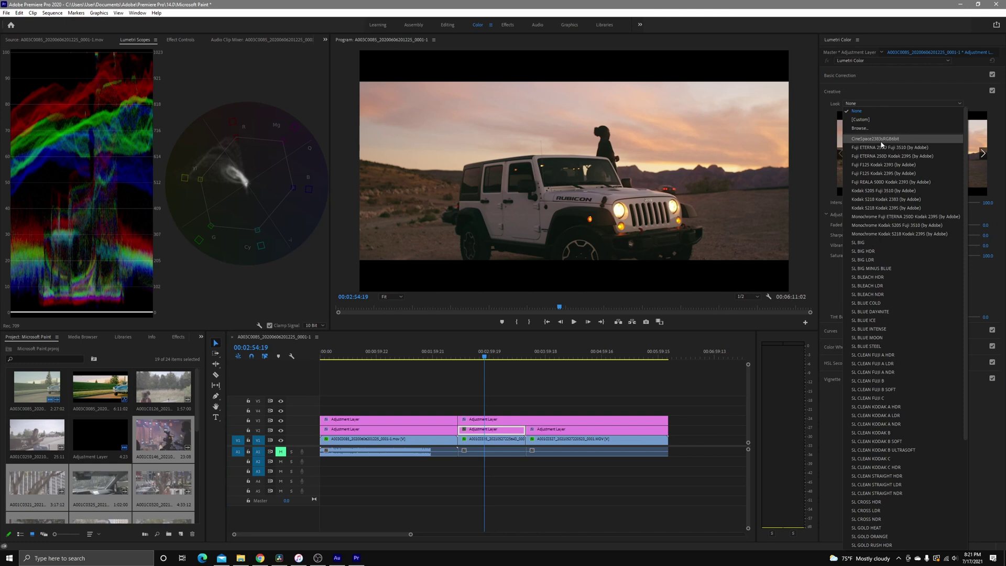
pyautogui.click(881, 192)
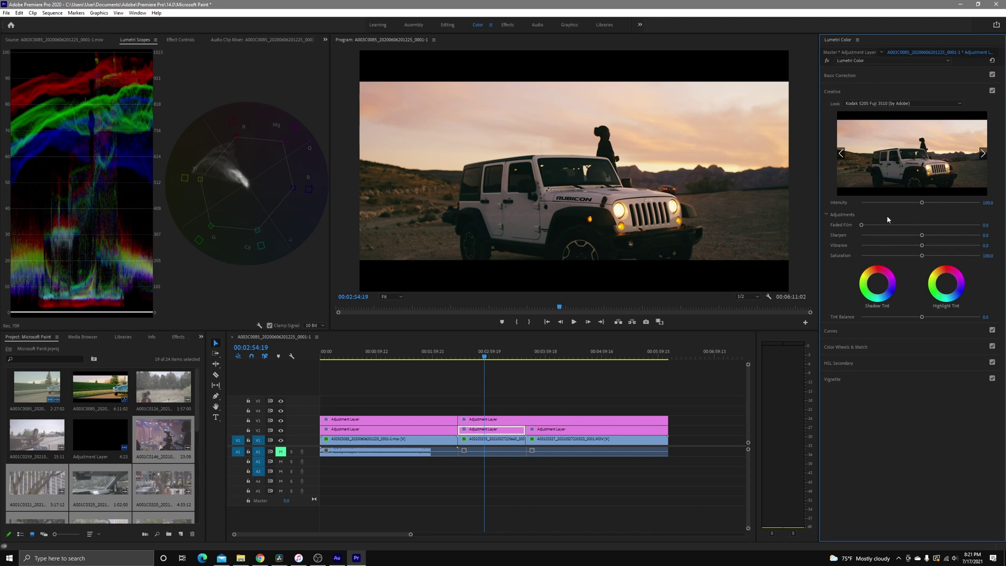
pyautogui.moveTo(862, 225); pyautogui.dragTo(866, 225)
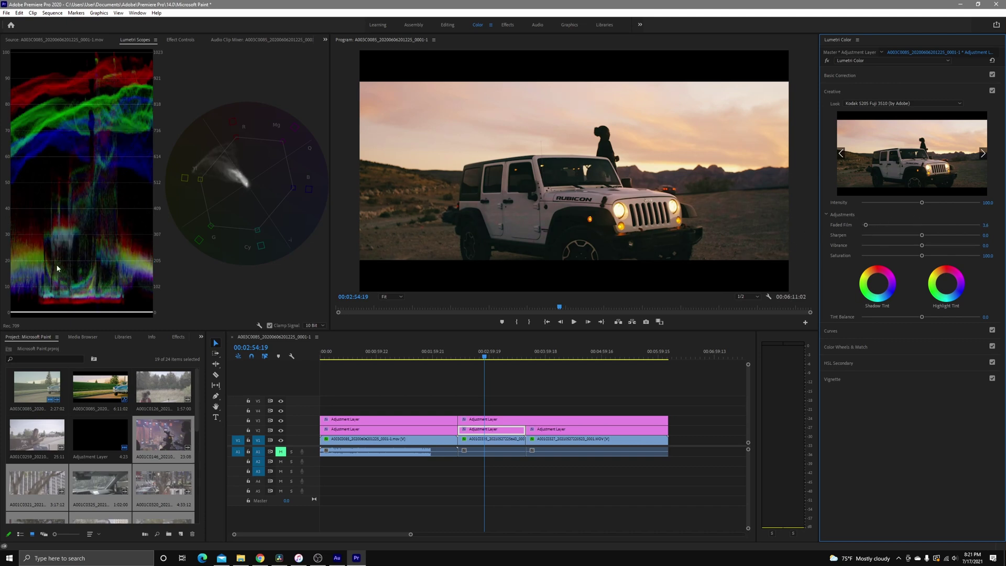
pyautogui.moveTo(866, 225); pyautogui.dragTo(873, 226)
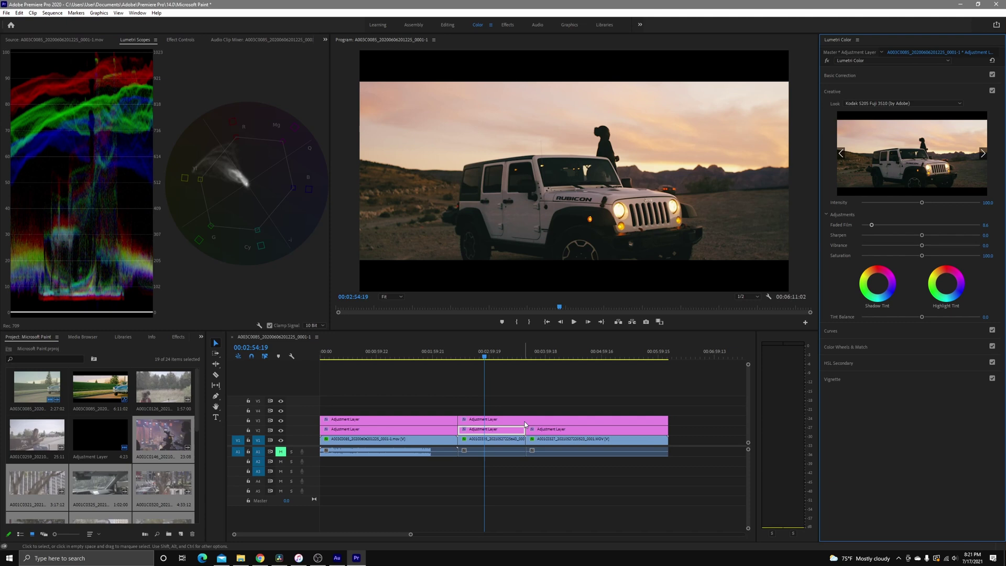
# Step: Key the Jeep clip's bright, saturated sky via HSL Secondary S and L ranges, then darken the correction
pyautogui.click(508, 450)
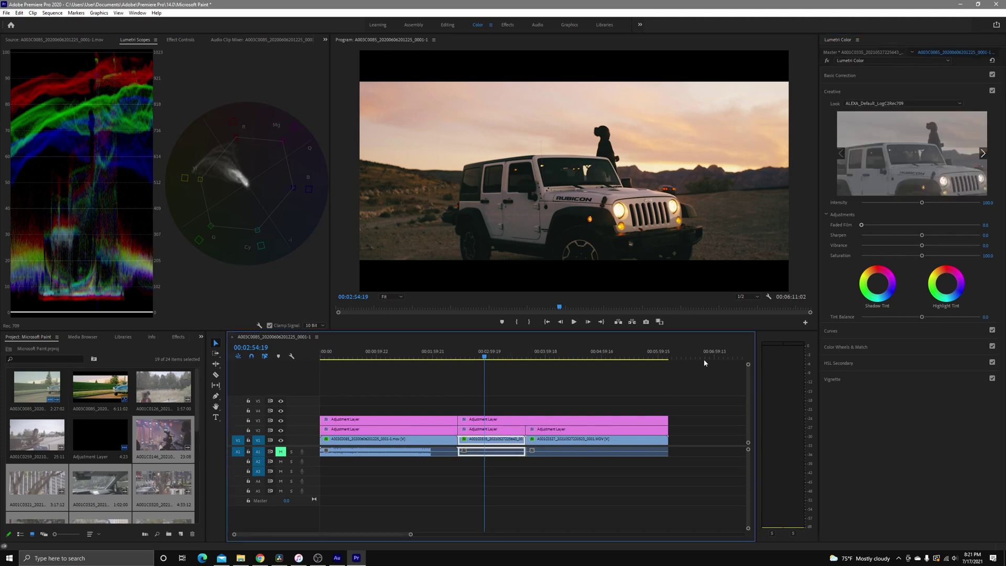
pyautogui.click(879, 348)
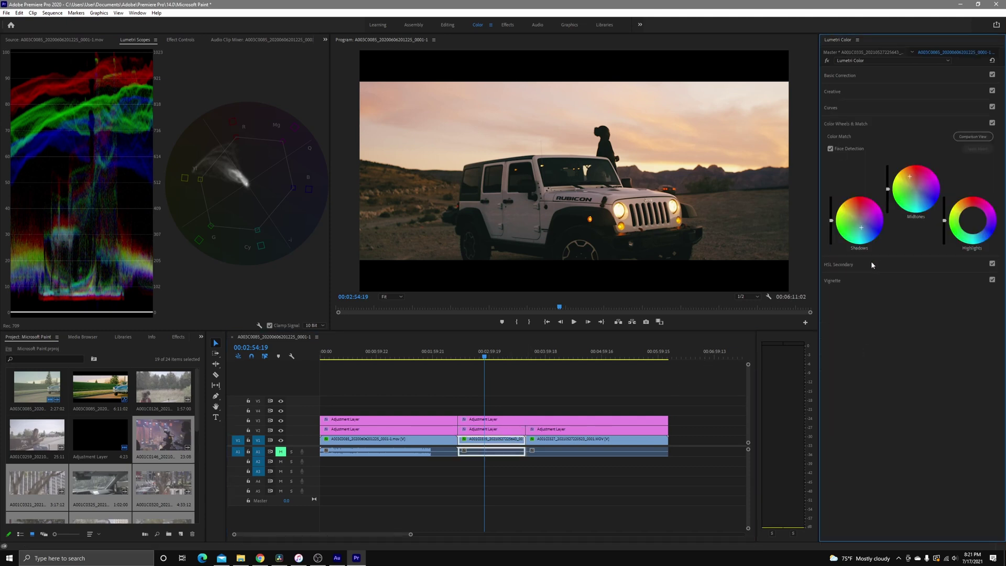
pyautogui.click(873, 265)
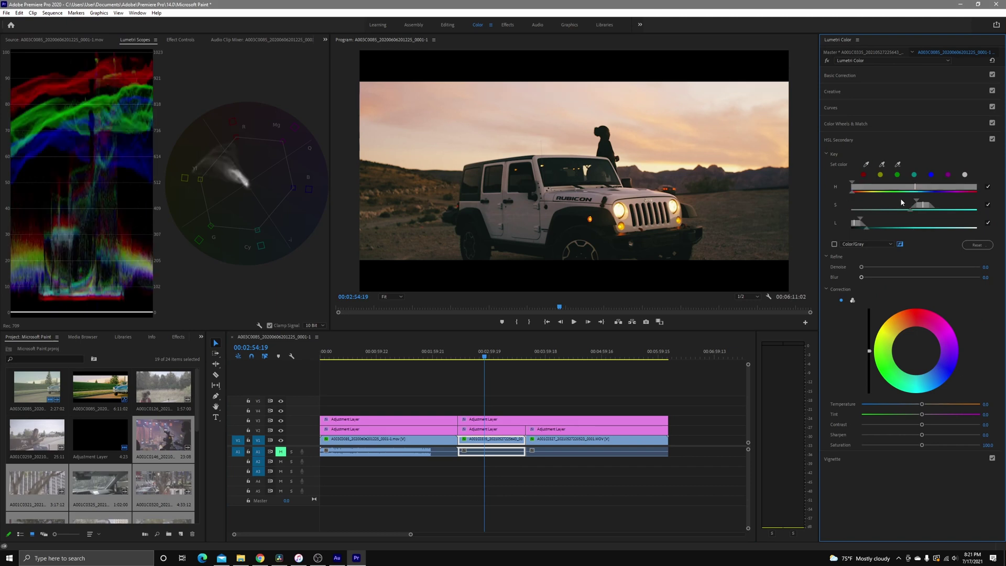
pyautogui.moveTo(920, 203); pyautogui.dragTo(847, 203)
pyautogui.moveTo(923, 204)
pyautogui.mouseDown()
pyautogui.moveTo(978, 206)
pyautogui.moveTo(921, 208)
pyautogui.mouseUp()
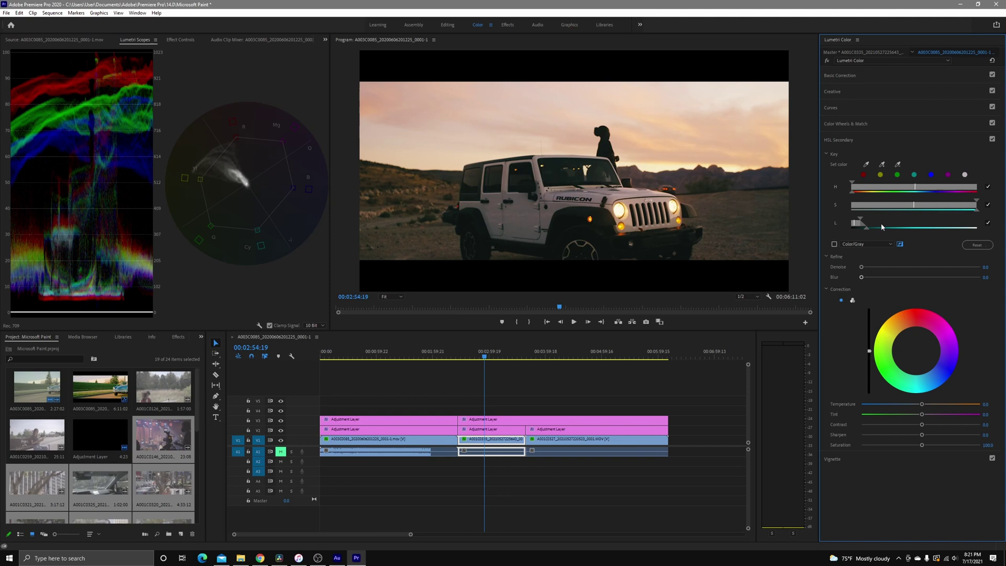
pyautogui.moveTo(860, 227); pyautogui.dragTo(923, 220)
pyautogui.moveTo(870, 352); pyautogui.dragTo(870, 373)
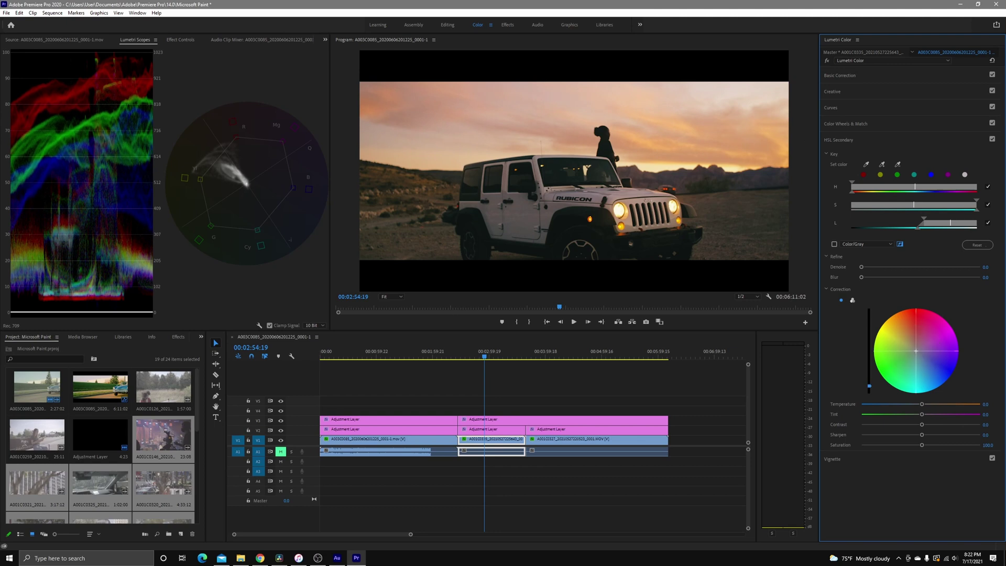
# Step: Split the sky-key correction into three wheels; tint highlights, midtones, shadows and slightly lower midtone brightness
pyautogui.click(853, 300)
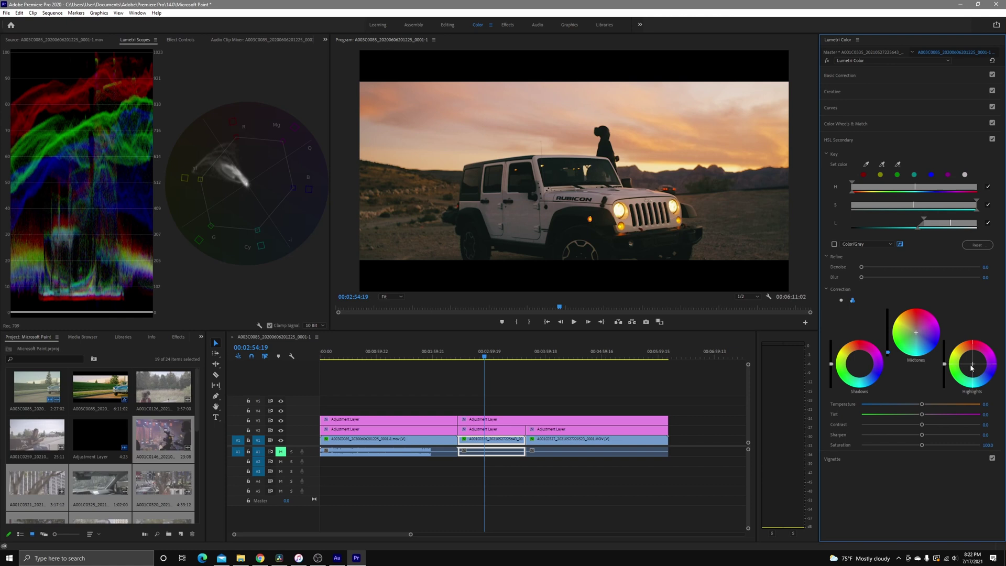
pyautogui.moveTo(974, 370); pyautogui.dragTo(977, 372)
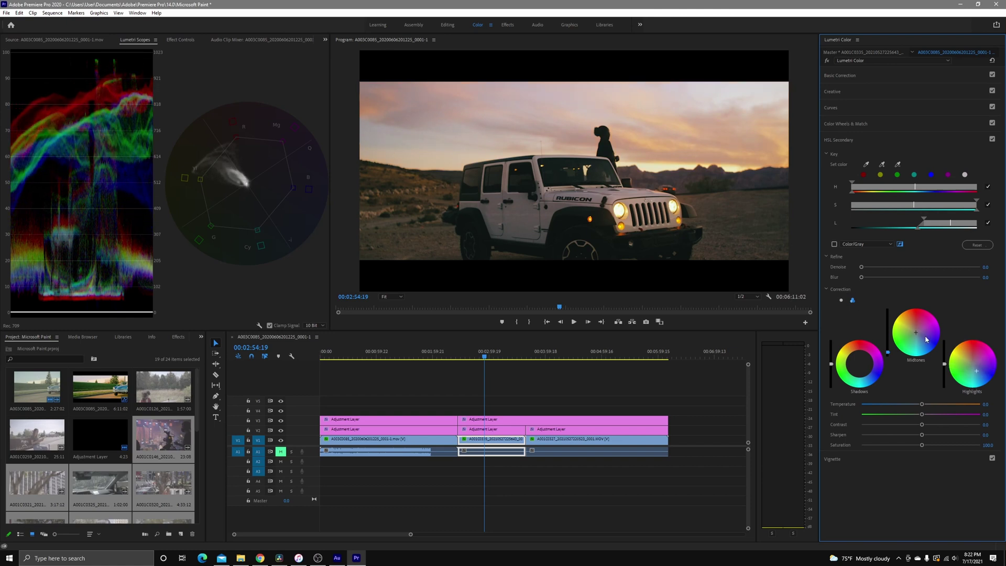
pyautogui.moveTo(916, 333); pyautogui.dragTo(913, 324)
pyautogui.moveTo(863, 363); pyautogui.dragTo(831, 373)
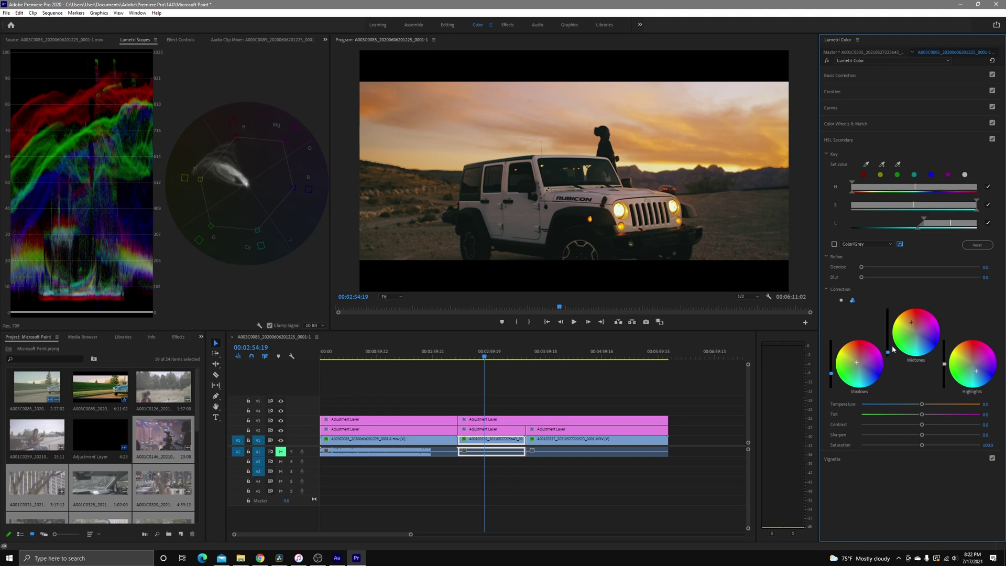
pyautogui.moveTo(892, 354); pyautogui.dragTo(944, 364)
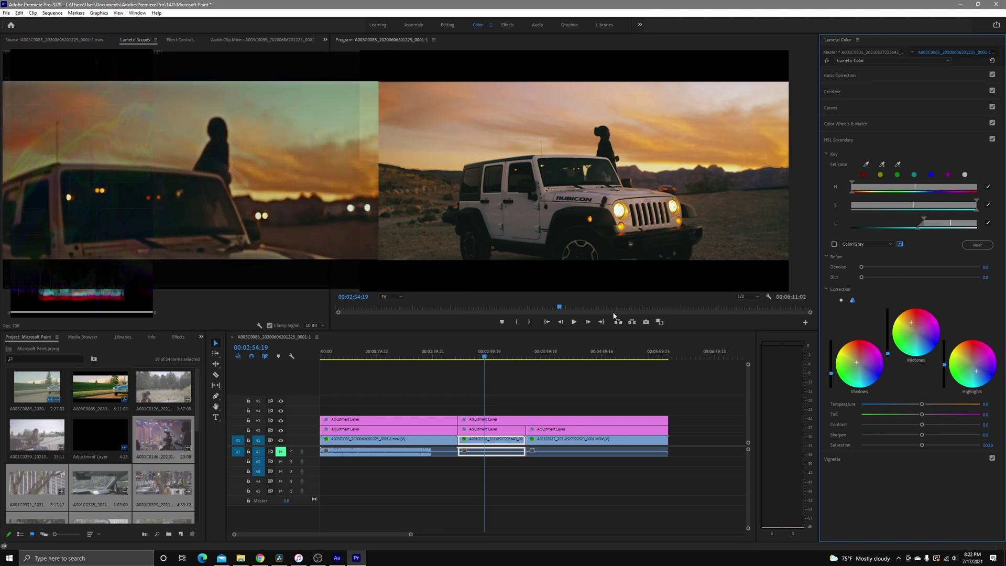
# Step: Scrub the Program monitor to check earlier and wide frames of the graded Jeep shot
pyautogui.moveTo(564, 309); pyautogui.dragTo(530, 309)
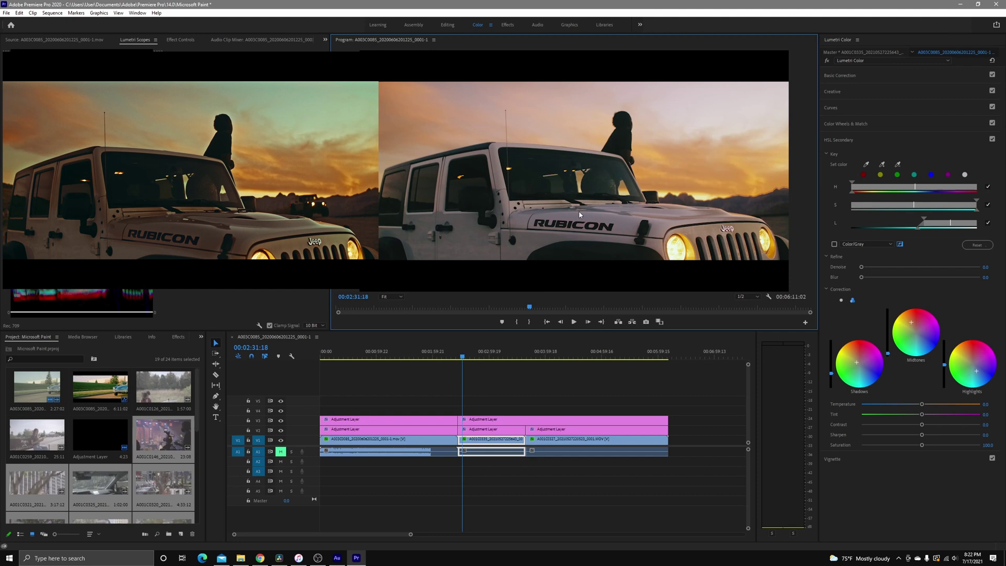
pyautogui.click(522, 310)
pyautogui.moveTo(522, 309); pyautogui.dragTo(566, 309)
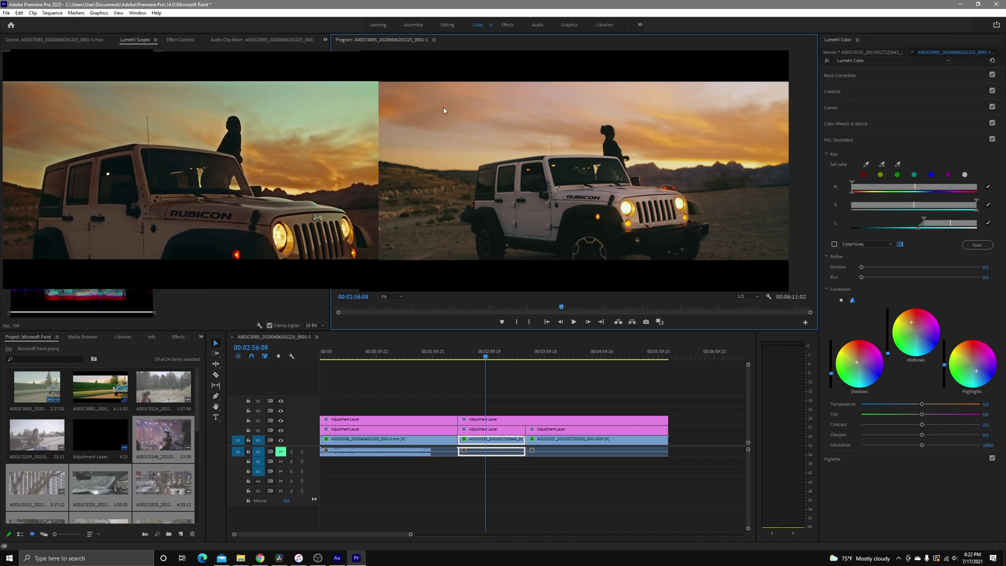
pyautogui.press('Return')
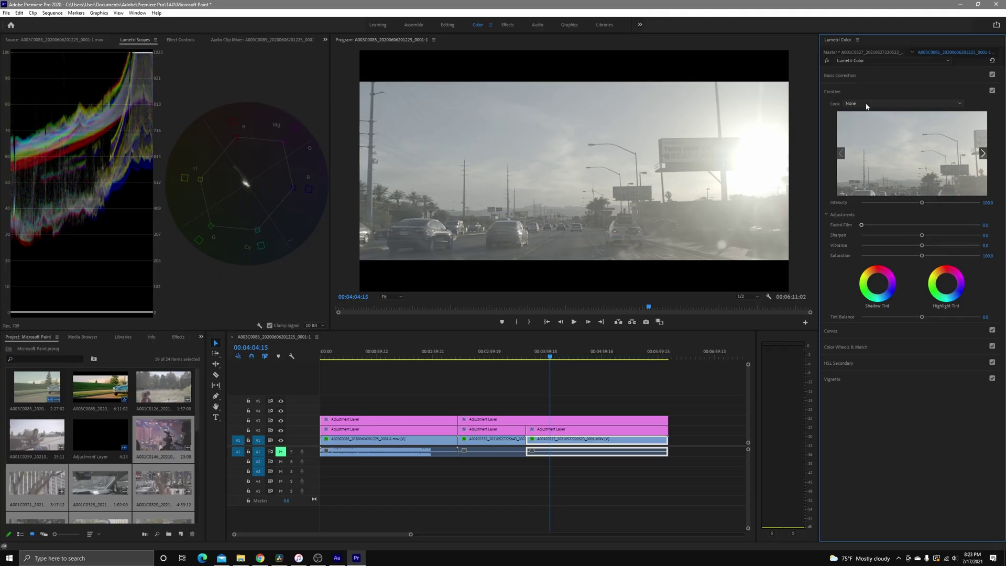
# Step: Load ALEXA_Default_LogC2Rec709.cube as the highway clip's look and lower Exposure to about -1.2
pyautogui.click(866, 107)
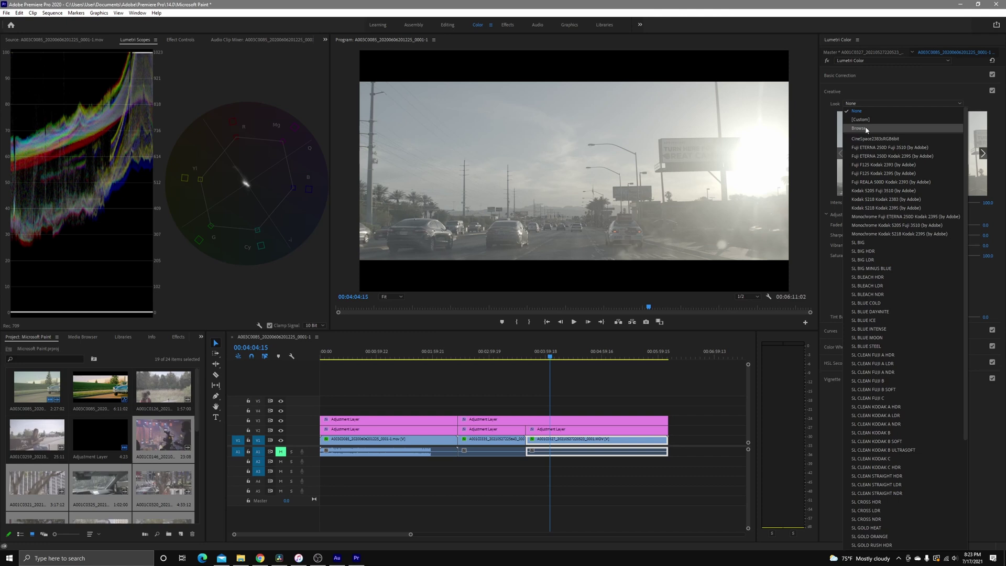
pyautogui.click(867, 131)
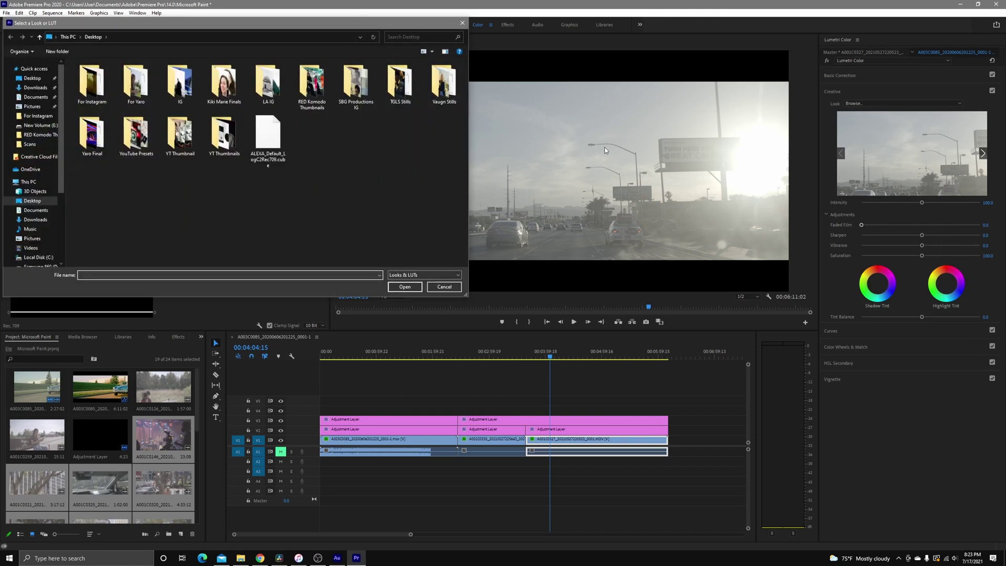
pyautogui.doubleClick(282, 131)
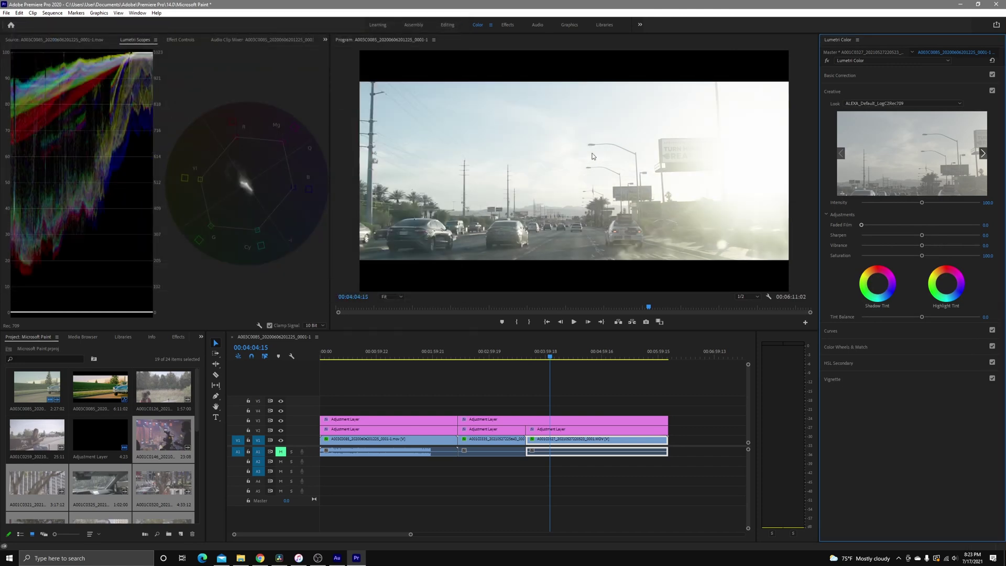
pyautogui.click(878, 79)
pyautogui.moveTo(922, 153)
pyautogui.mouseDown()
pyautogui.moveTo(902, 159)
pyautogui.moveTo(903, 151)
pyautogui.mouseUp()
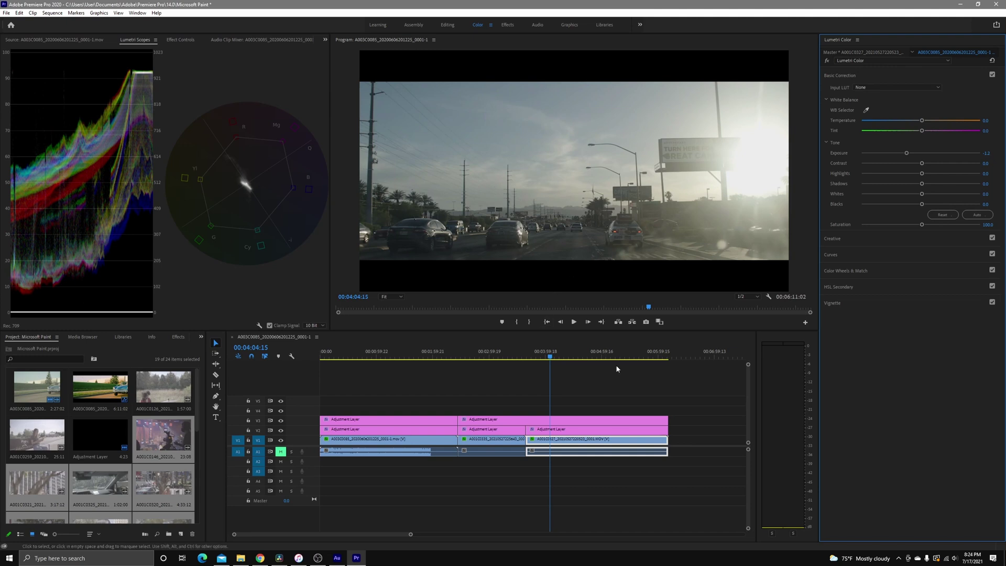
# Step: Ease the highway clip's exposure back to about -0.9 and lift its shadows to roughly 16
pyautogui.click(530, 358)
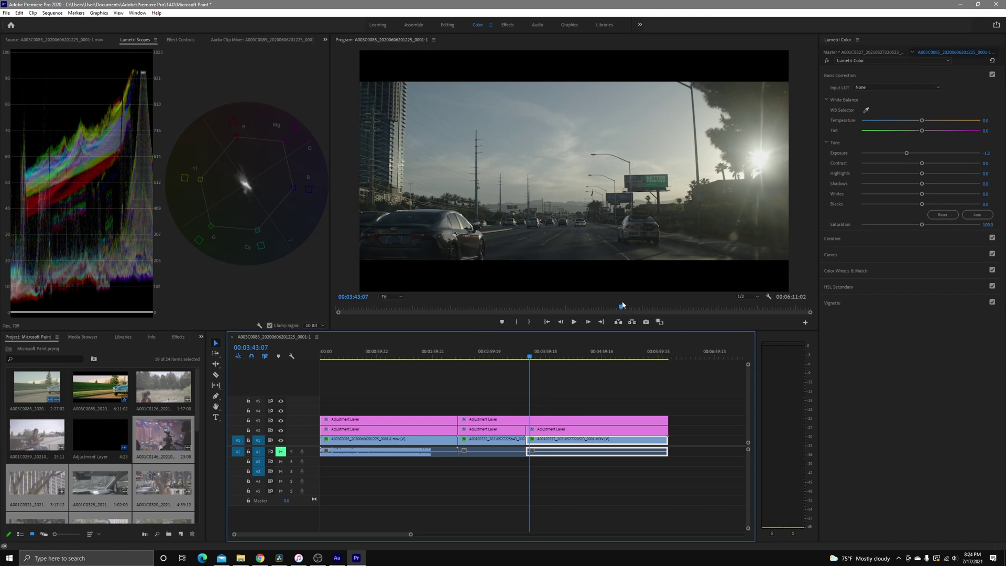
pyautogui.moveTo(913, 159); pyautogui.dragTo(942, 184)
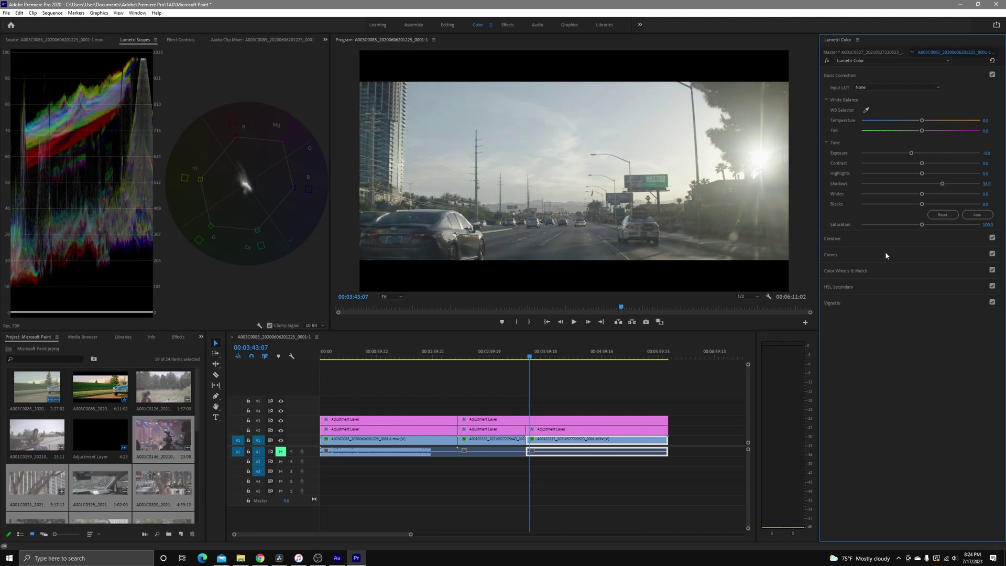
pyautogui.click(852, 255)
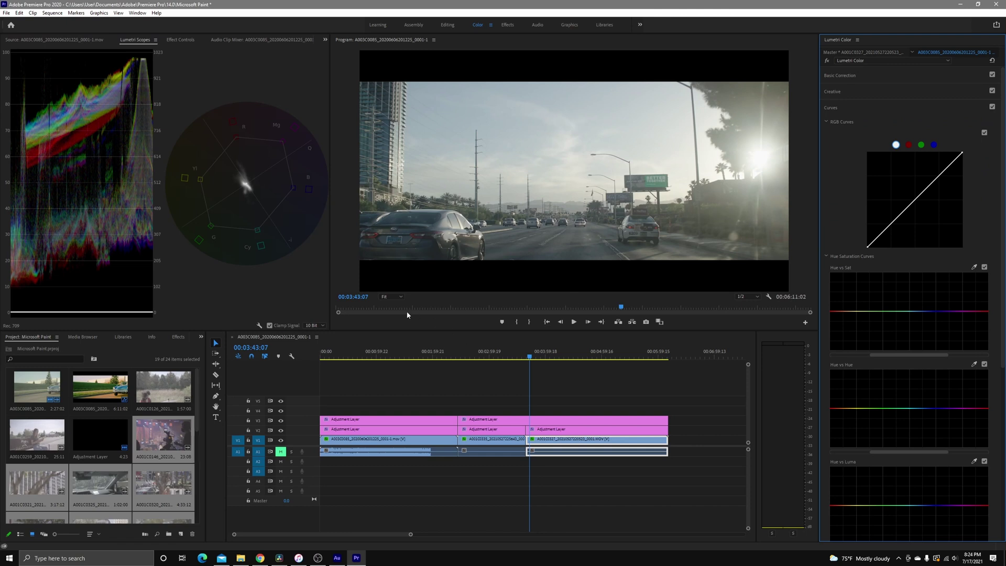
# Step: Pull in the black point on the highway clip's master RGB curve, toggling Curves to compare
pyautogui.click(580, 411)
pyautogui.press('Up')
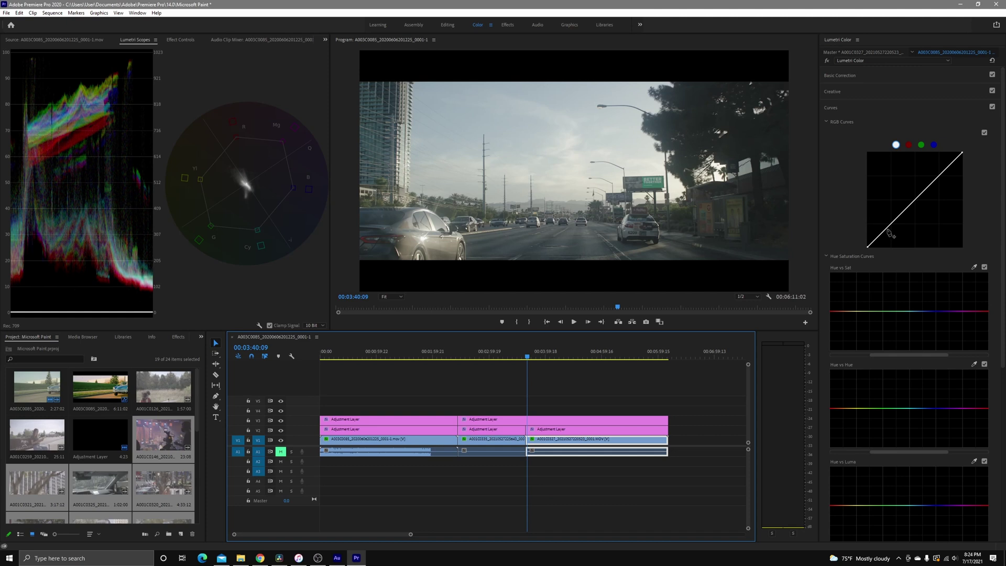
pyautogui.moveTo(887, 231); pyautogui.dragTo(890, 222)
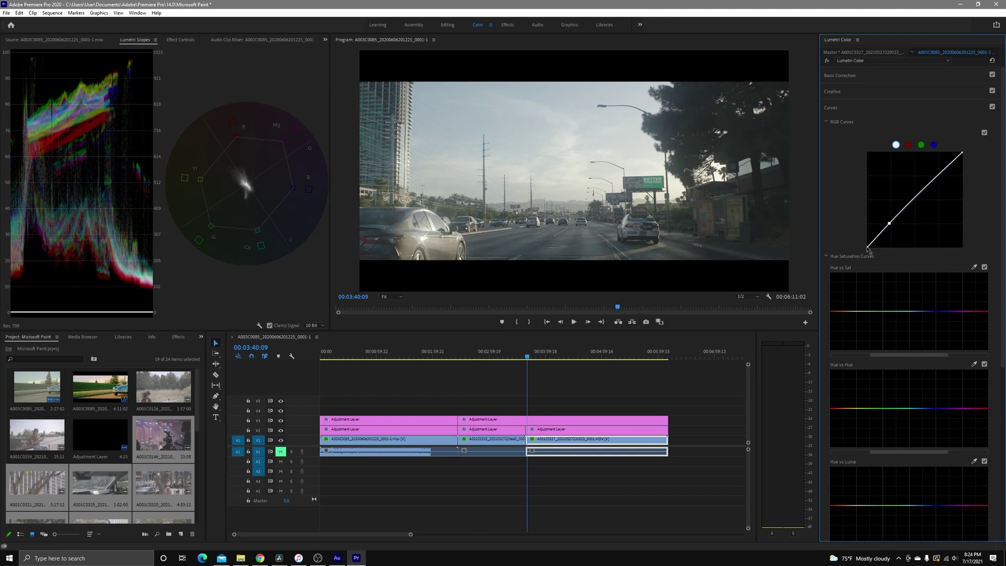
pyautogui.moveTo(868, 248); pyautogui.dragTo(876, 248)
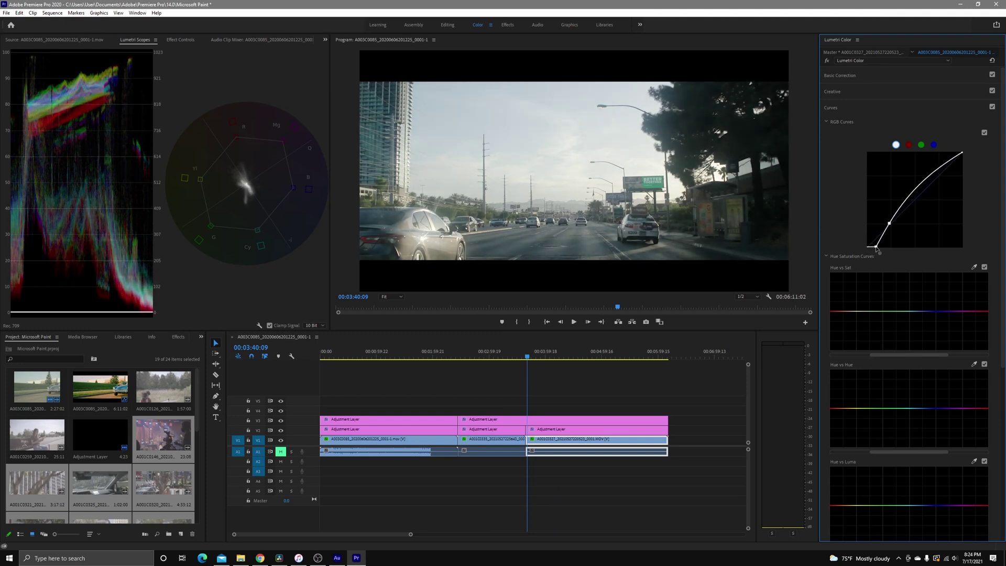
pyautogui.moveTo(890, 224); pyautogui.dragTo(896, 224)
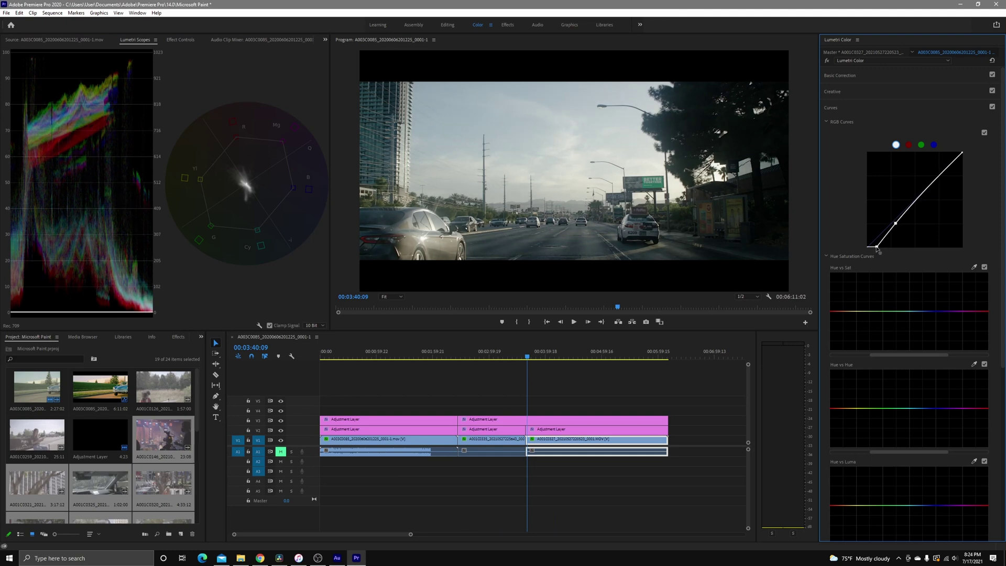
pyautogui.moveTo(876, 246); pyautogui.dragTo(879, 245)
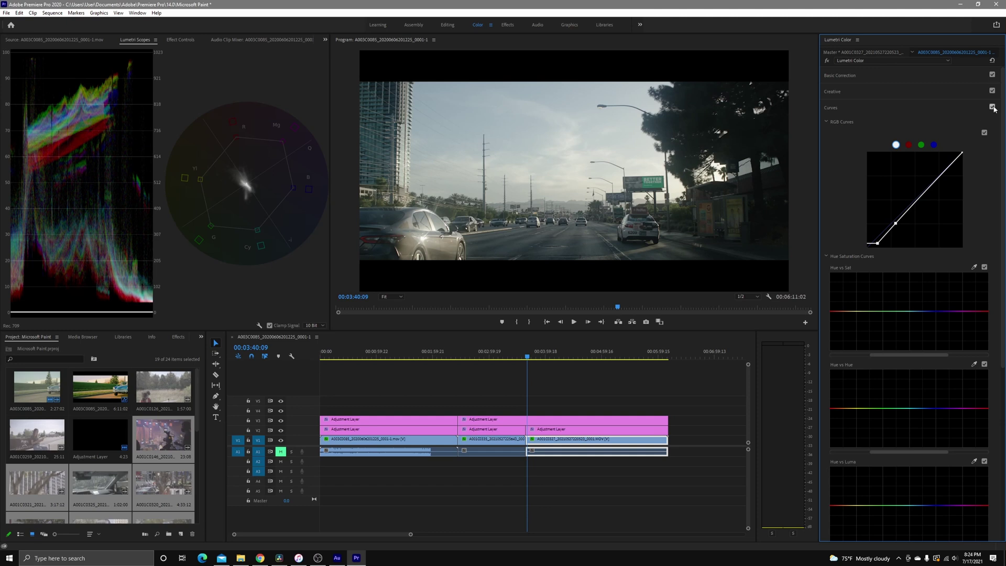
pyautogui.click(992, 106)
pyautogui.click(992, 106)
# Step: Set highway saturation to 182.2, shift shadows toward blue-green, and warm the midtones and highlights
pyautogui.click(875, 75)
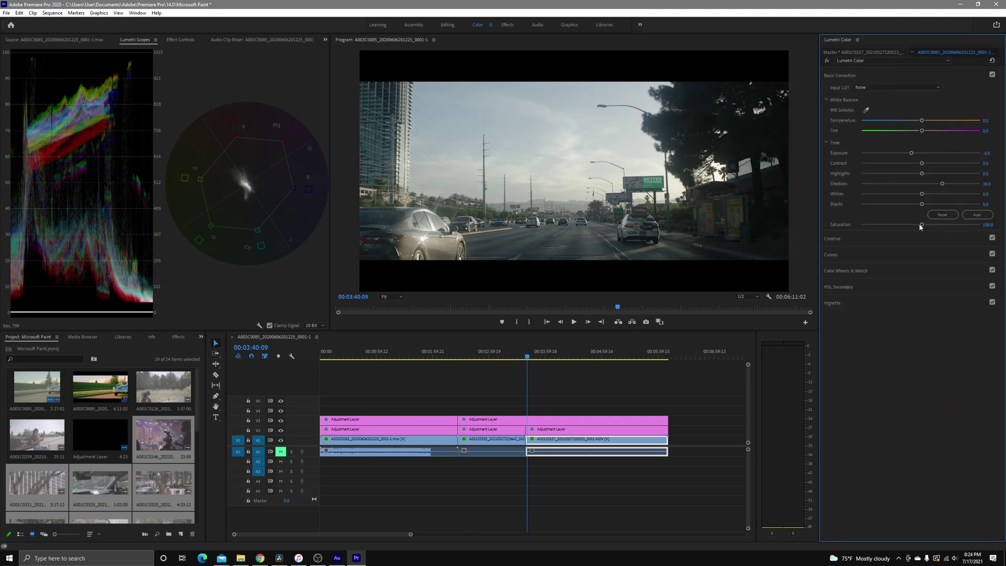
pyautogui.moveTo(921, 225); pyautogui.dragTo(970, 225)
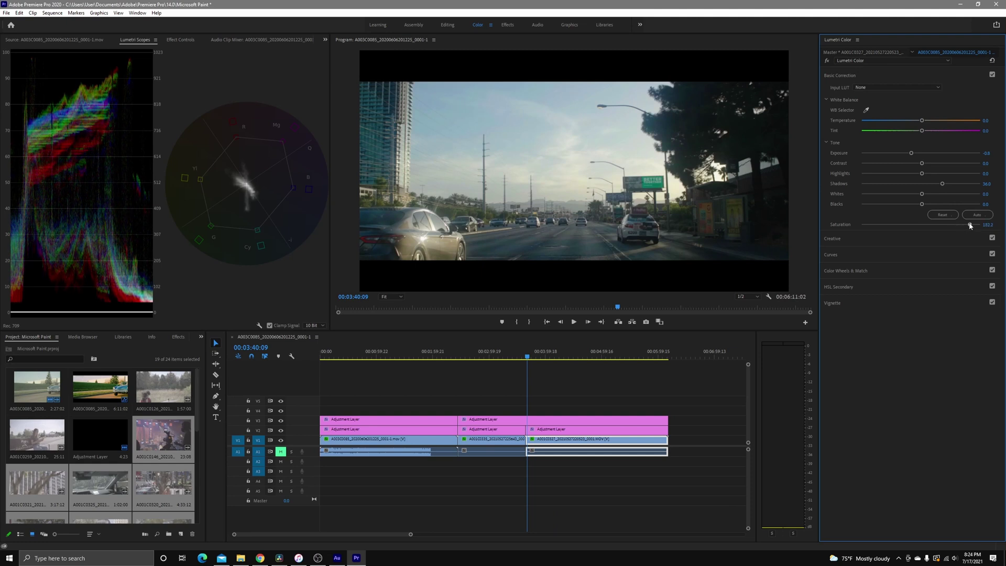
pyautogui.click(834, 271)
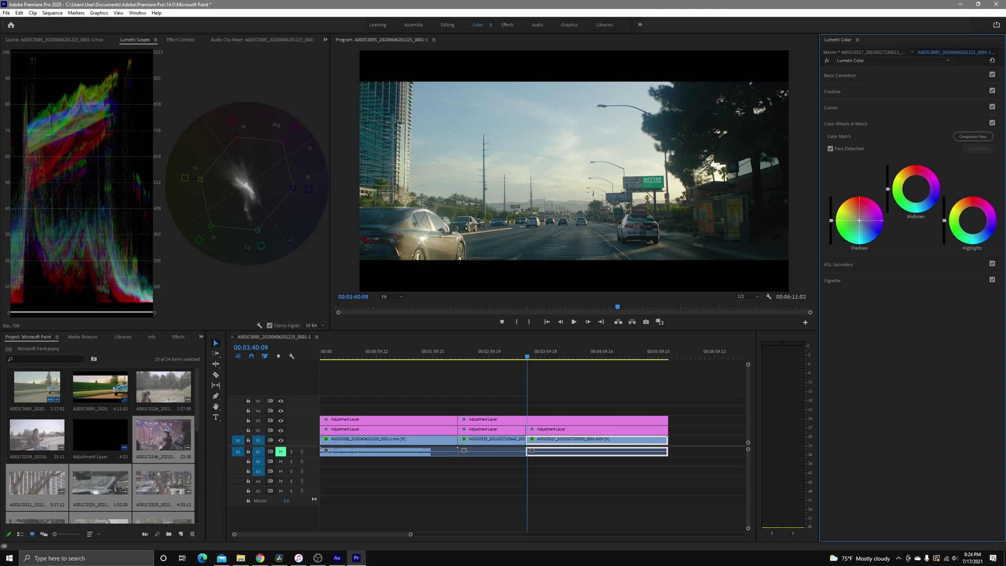
pyautogui.moveTo(881, 221); pyautogui.dragTo(855, 211)
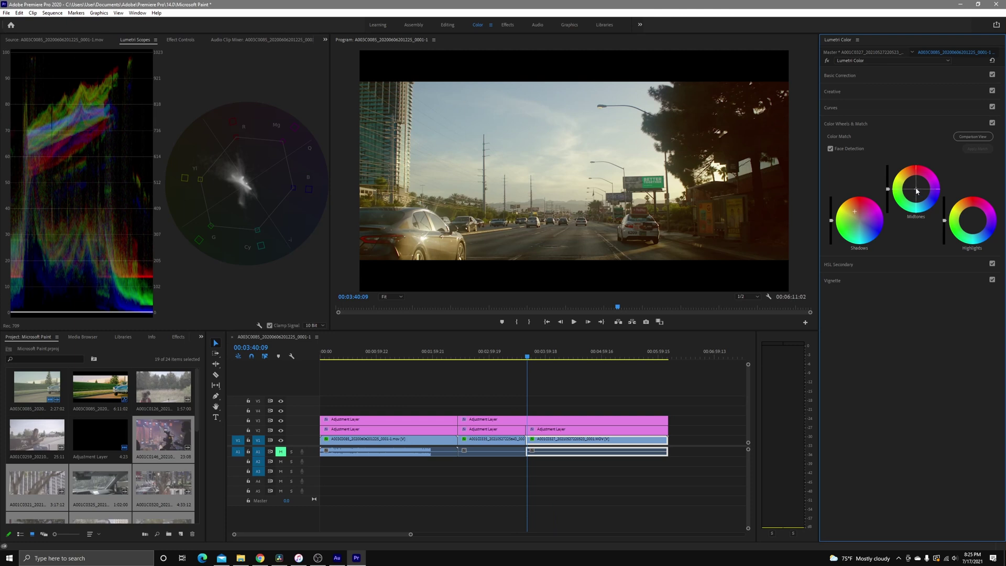
pyautogui.moveTo(917, 192); pyautogui.dragTo(915, 190)
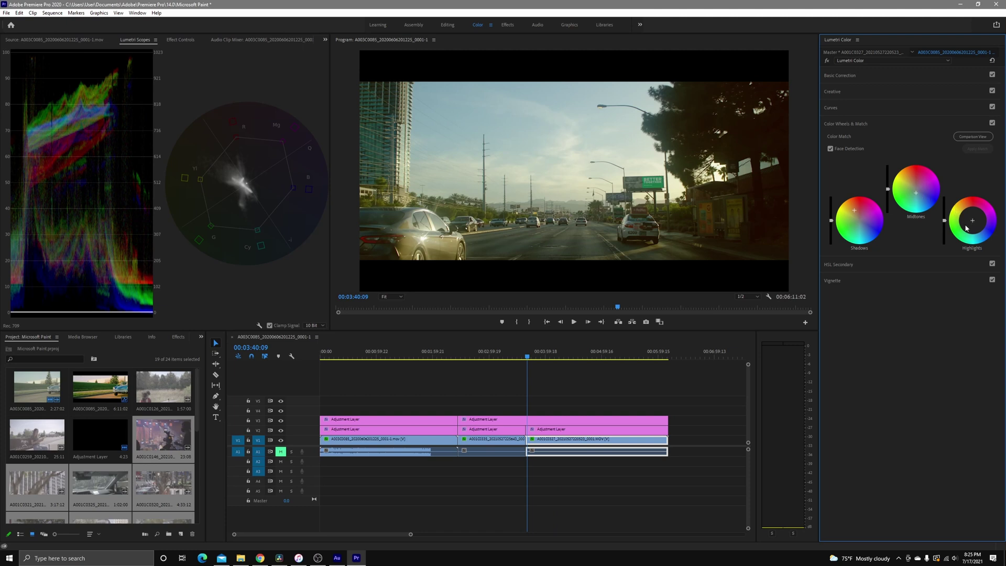
pyautogui.moveTo(973, 220); pyautogui.dragTo(972, 216)
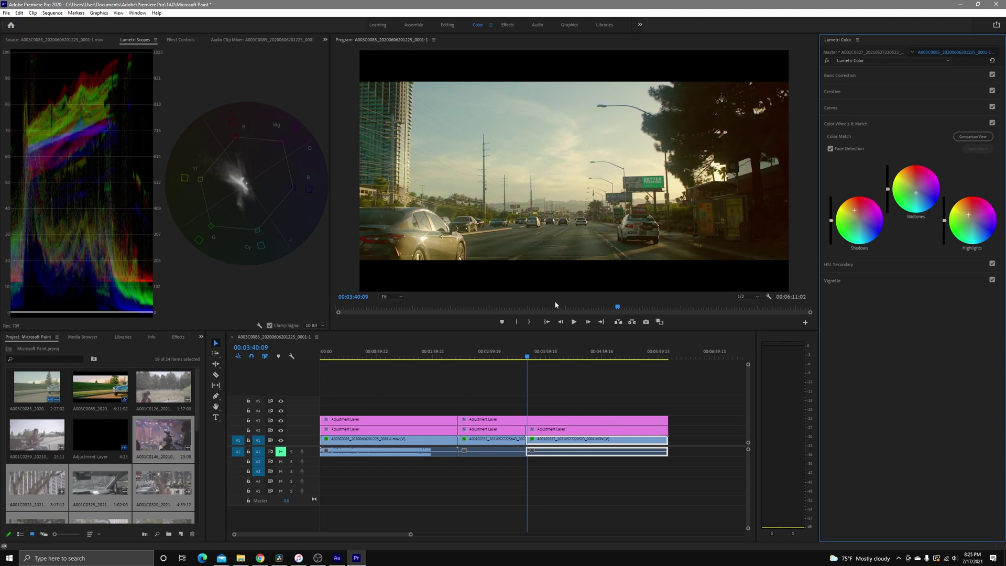
# Step: Give the highway V2 adjustment layer the Kodak 5205 Fuji 3510 (by Adobe) look and saturation 136.0
pyautogui.click(605, 430)
pyautogui.click(883, 93)
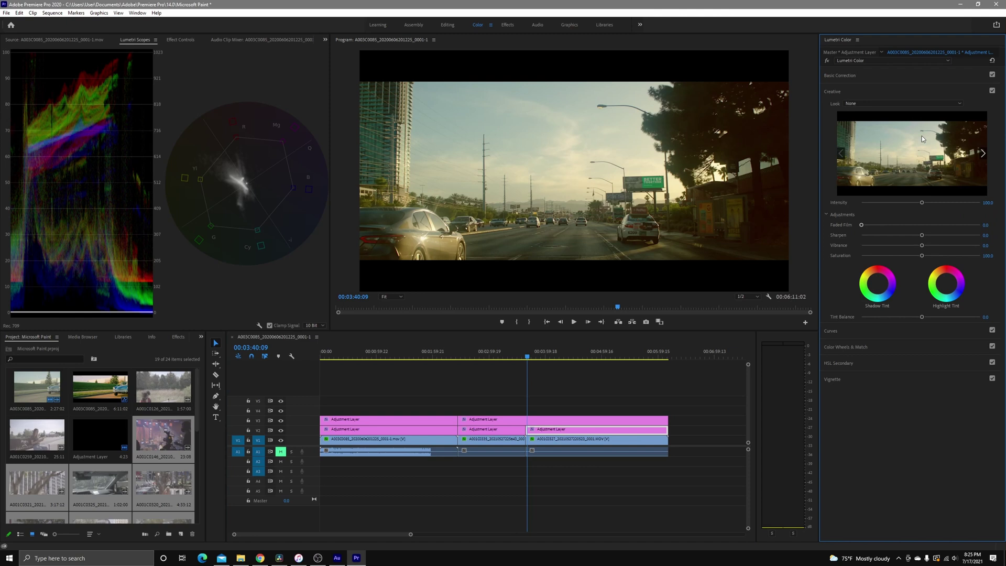
pyautogui.click(920, 104)
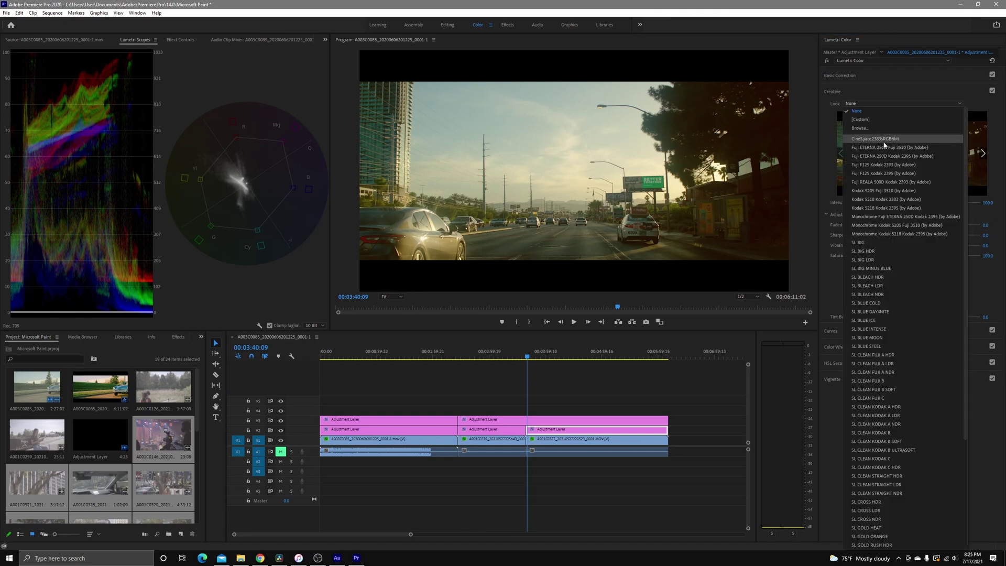
pyautogui.click(881, 191)
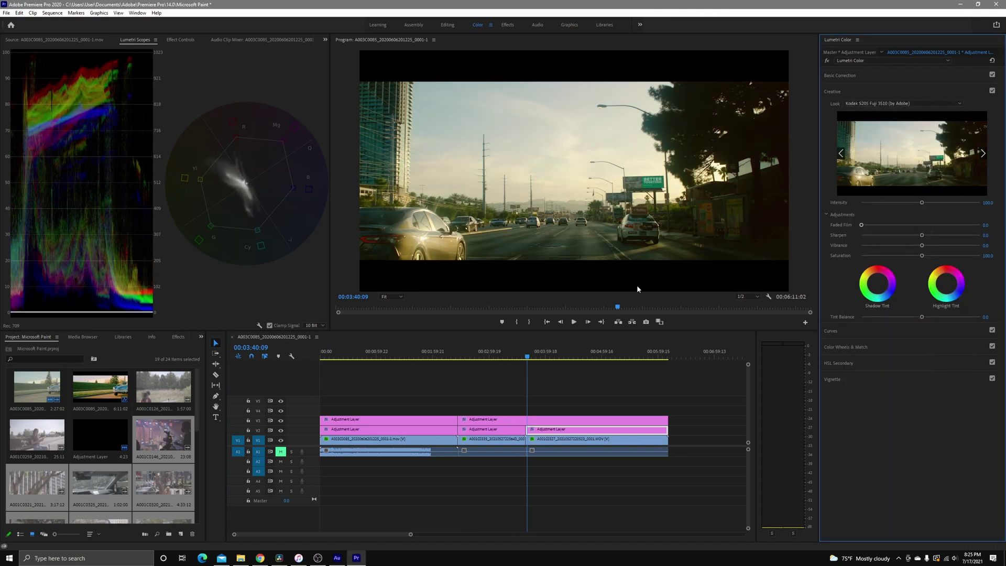
pyautogui.click(876, 75)
pyautogui.moveTo(922, 225); pyautogui.dragTo(940, 226)
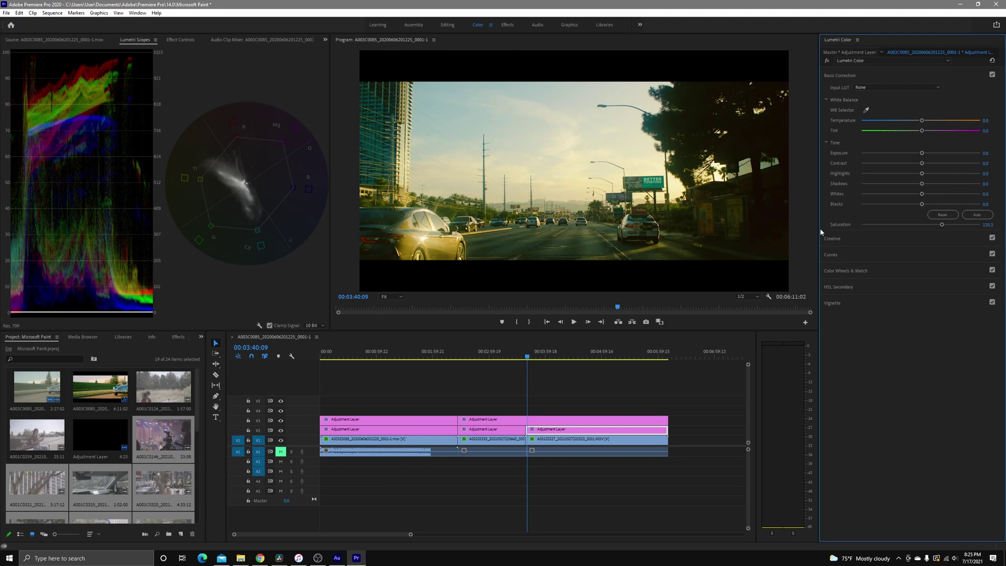
pyautogui.click(532, 439)
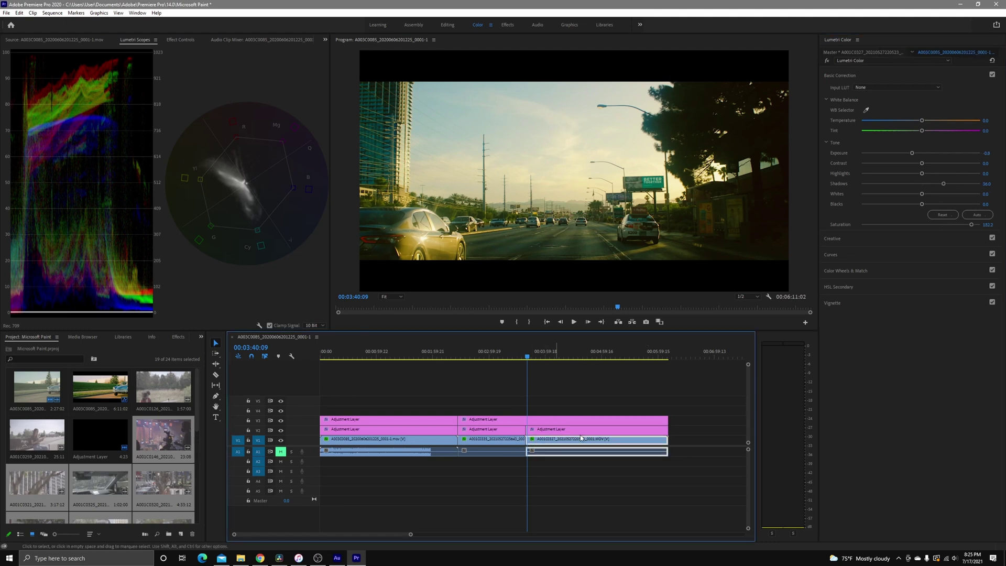
# Step: Shape the highway clip's red curve, raising it slightly low and pulling it down higher up
pyautogui.click(849, 255)
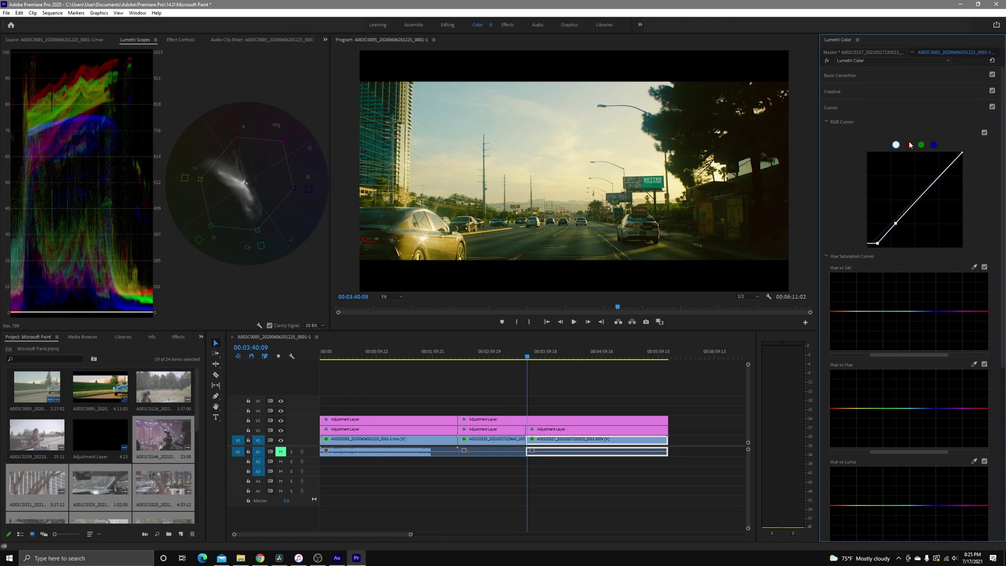
pyautogui.click(909, 145)
pyautogui.moveTo(886, 235); pyautogui.dragTo(886, 226)
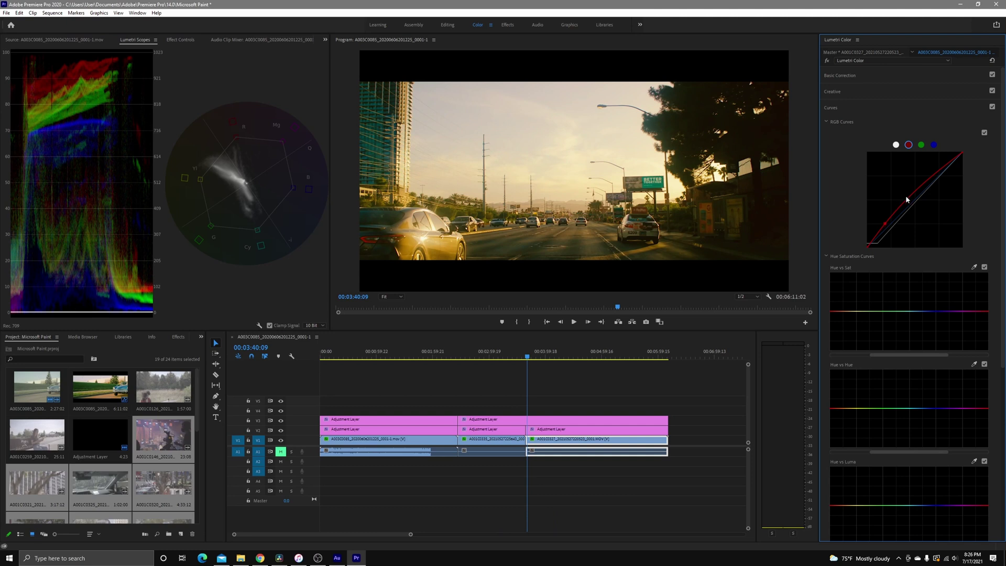
pyautogui.moveTo(907, 199); pyautogui.dragTo(912, 208)
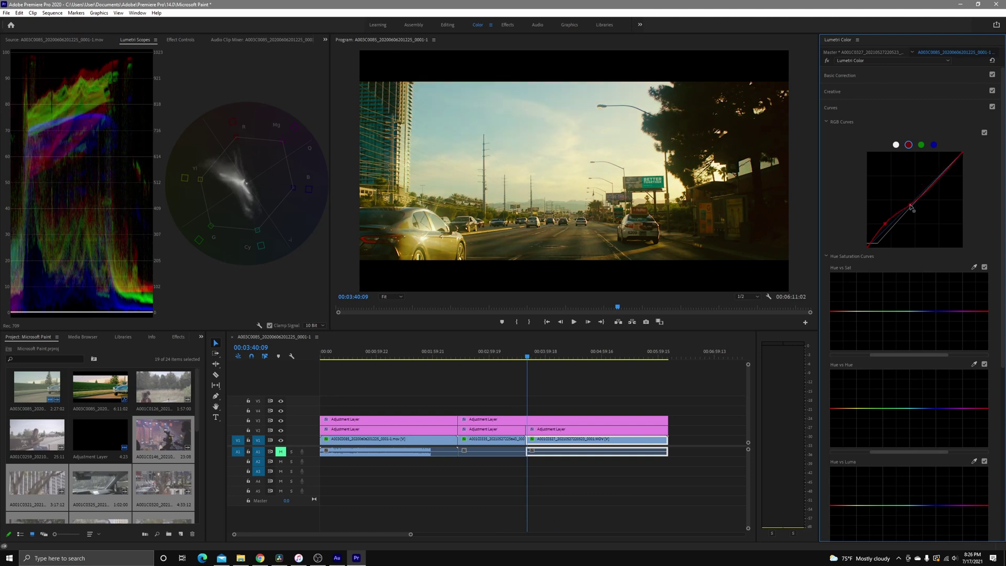
# Step: Raise the blue curve to make the sky bluer, then lift red in the shadows to warm them
pyautogui.click(934, 144)
pyautogui.moveTo(891, 231); pyautogui.dragTo(892, 234)
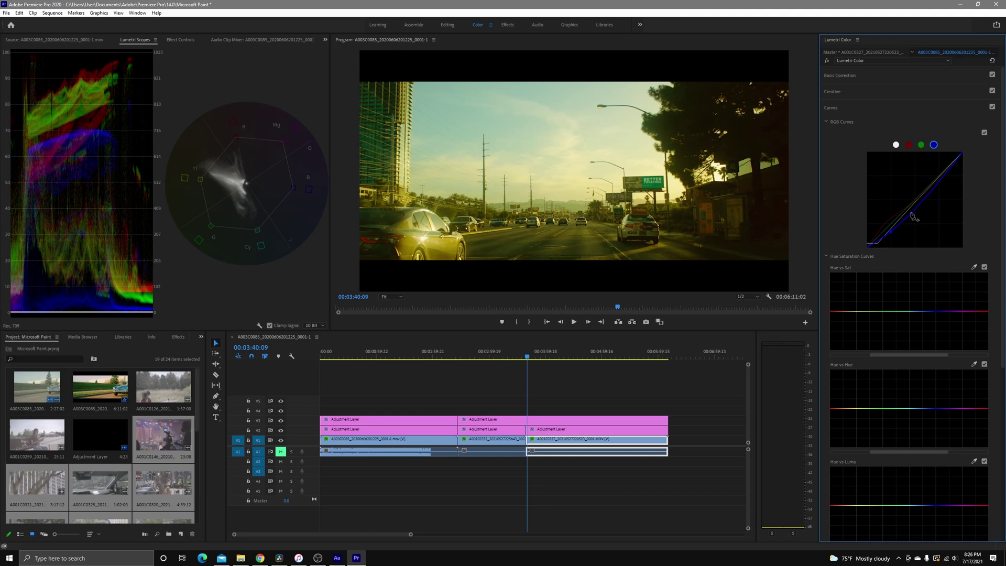
pyautogui.moveTo(914, 213); pyautogui.dragTo(912, 209)
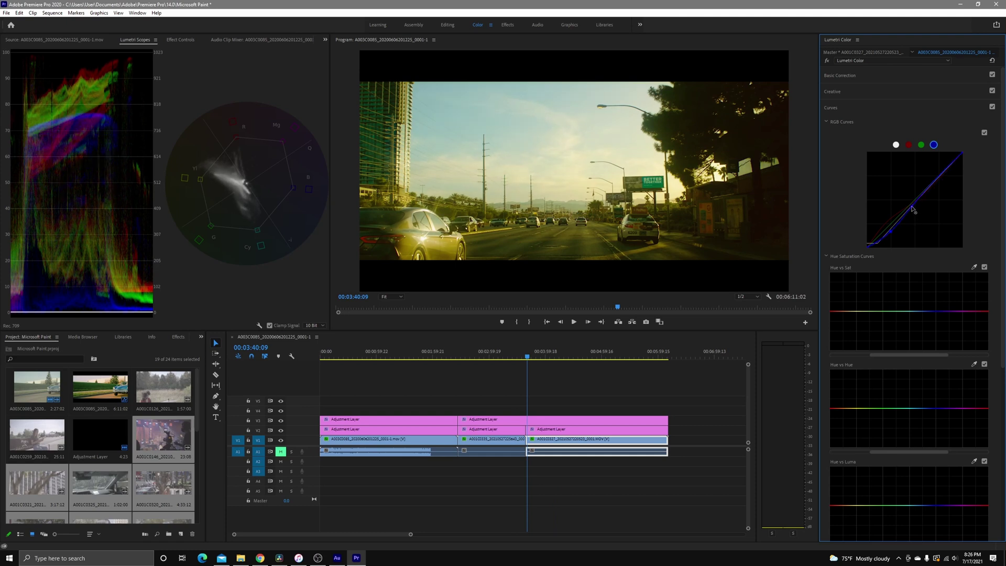
pyautogui.click(909, 145)
pyautogui.moveTo(886, 224); pyautogui.dragTo(883, 223)
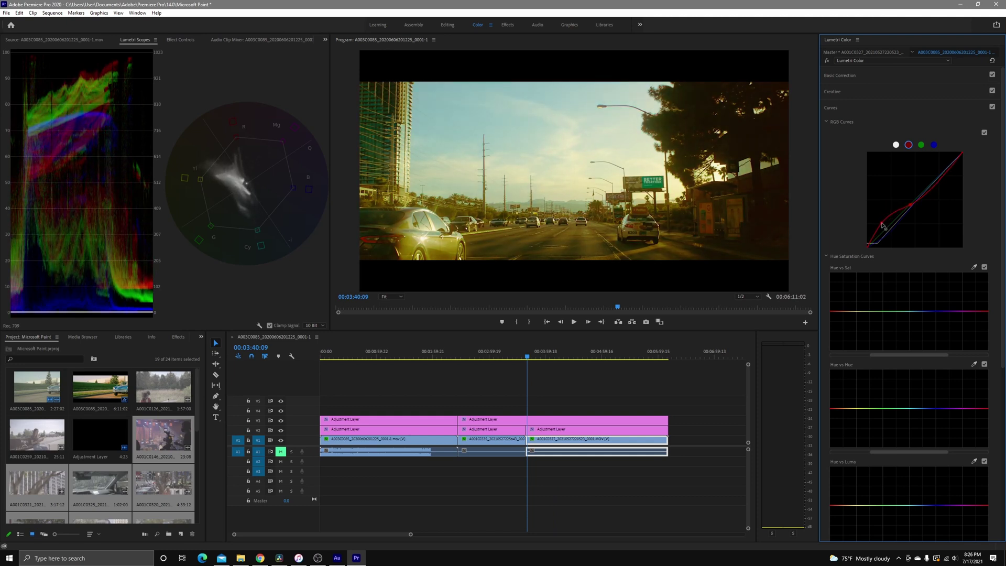
pyautogui.moveTo(882, 225); pyautogui.dragTo(882, 226)
# Step: Scrub the playhead to around 00:03:49 in the highway clip to review its sunset grade
pyautogui.click(536, 357)
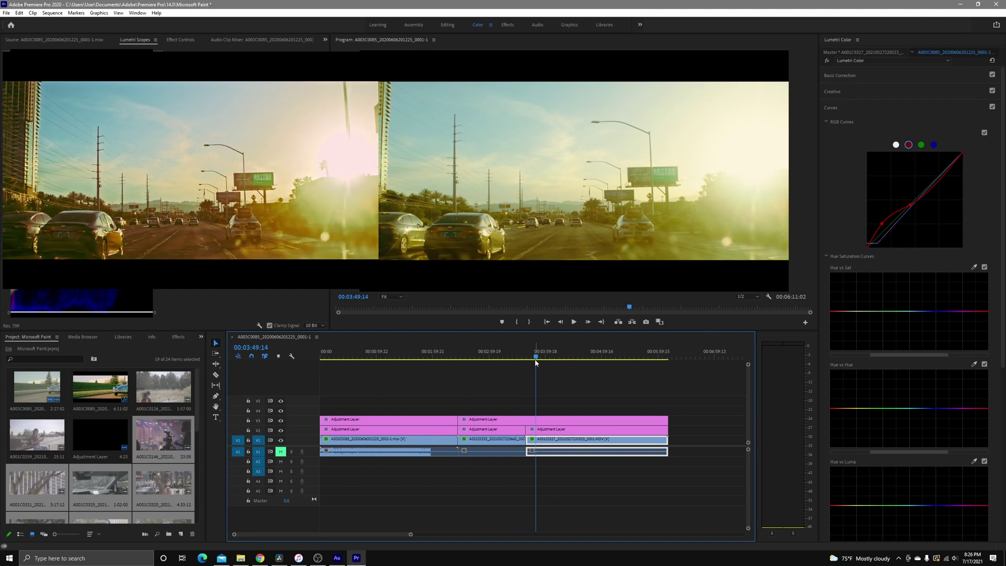
pyautogui.moveTo(536, 357); pyautogui.dragTo(535, 359)
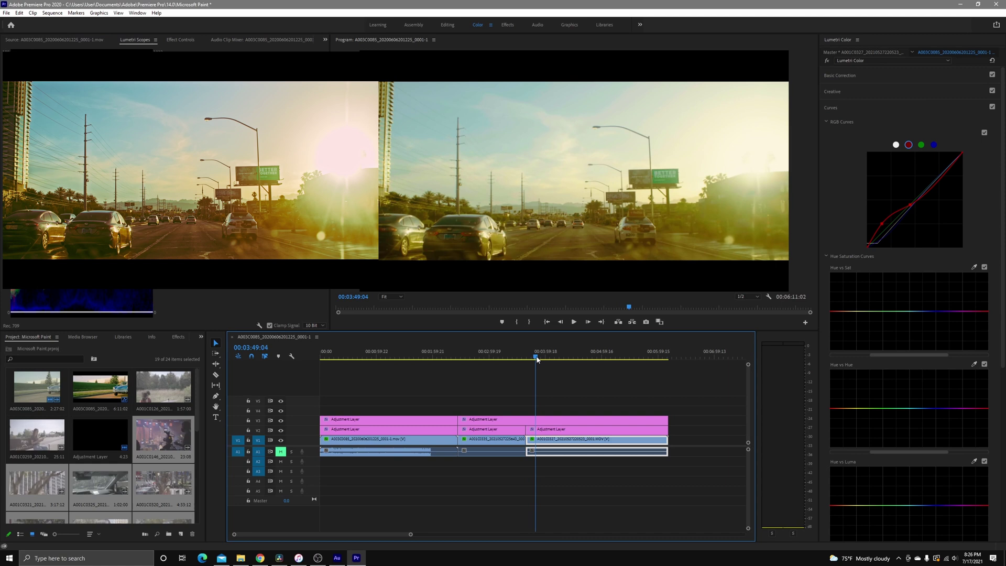